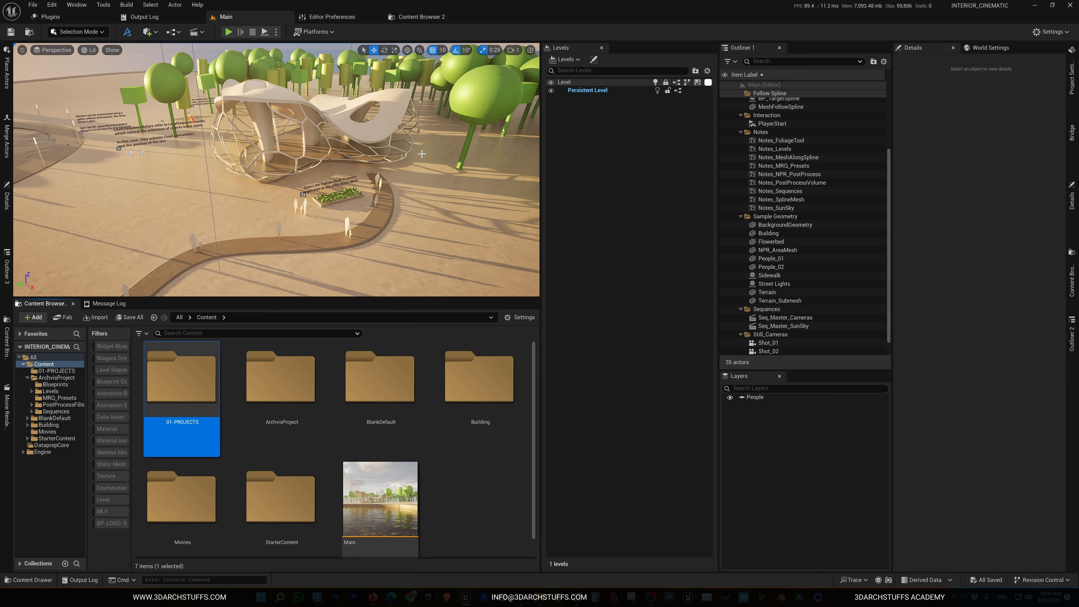
Create a new folder named INTERIOR-TUTORIAL inside the 01-PROJECTS content folder
{"action": "double_click", "coordinate": [208, 405]}
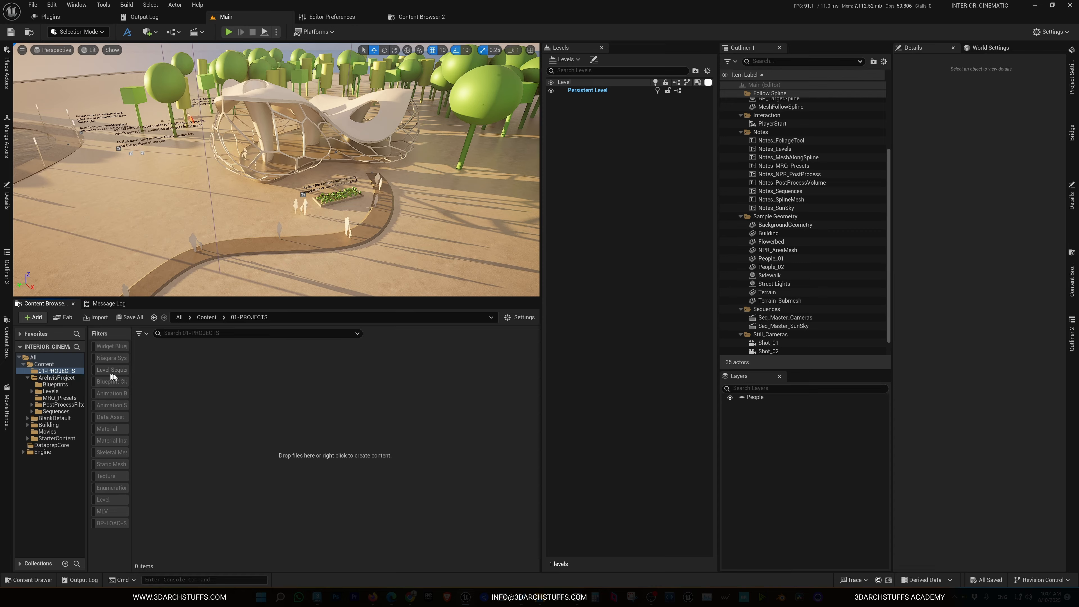
{"action": "right_click", "coordinate": [206, 383]}
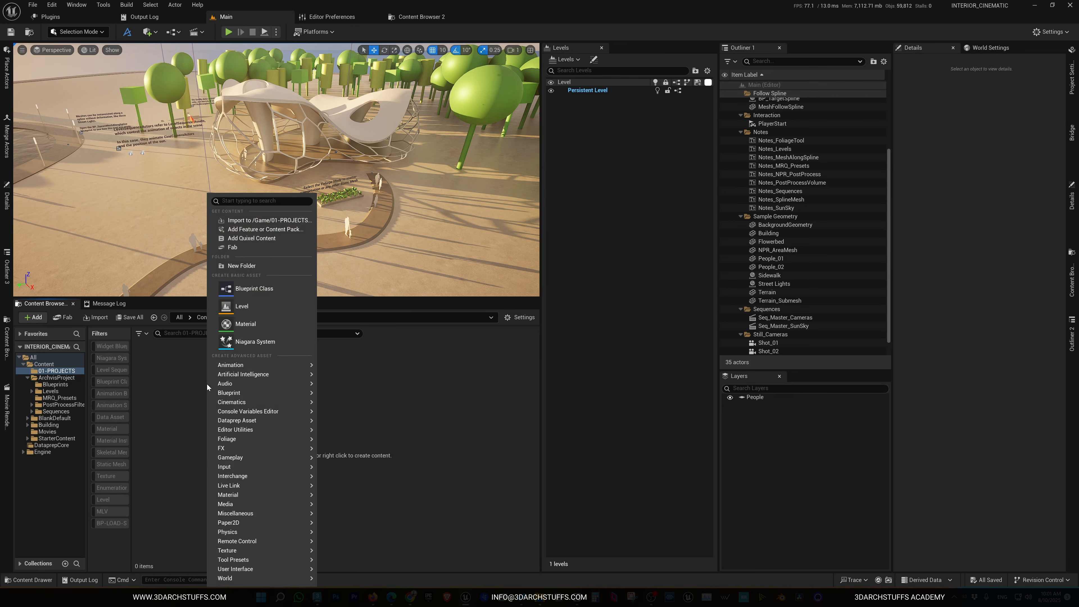
{"action": "left_click", "coordinate": [245, 267]}
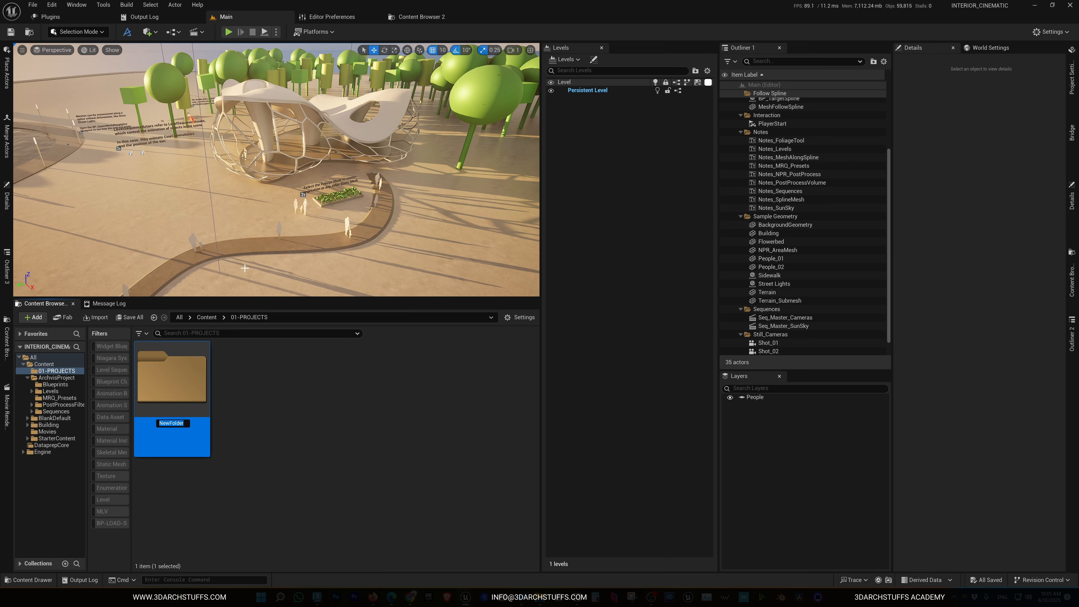
{"action": "type", "text": "INTERIOR-TUTORIAL"}
{"action": "key", "text": "Return"}
Open INTERIOR-TUTORIAL and create a subfolder named 01-LEVELS inside it
{"action": "double_click", "coordinate": [176, 394]}
{"action": "right_click", "coordinate": [232, 389]}
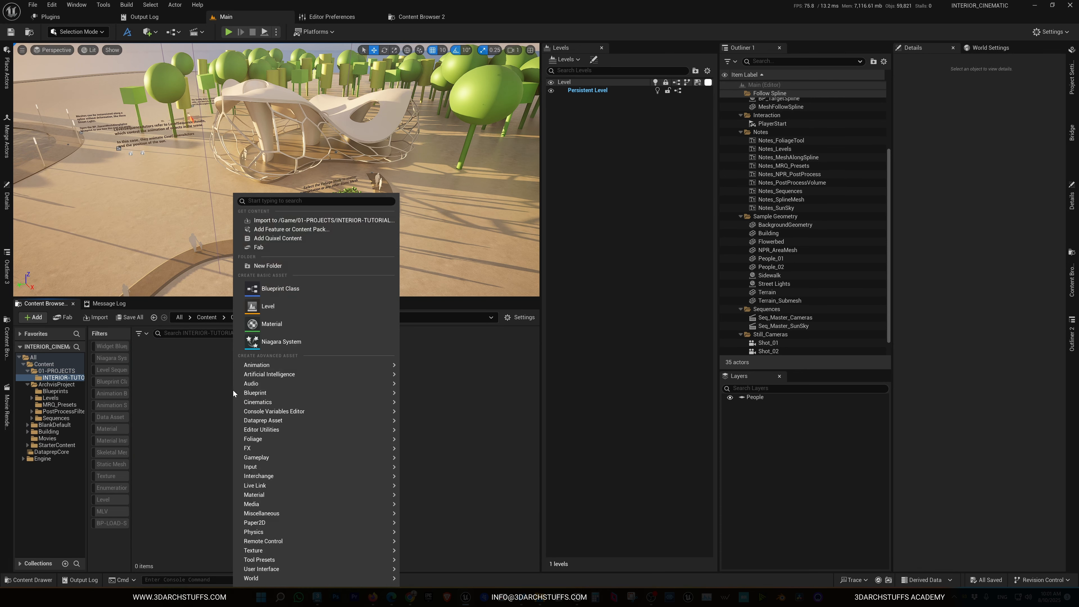
{"action": "left_click", "coordinate": [267, 266]}
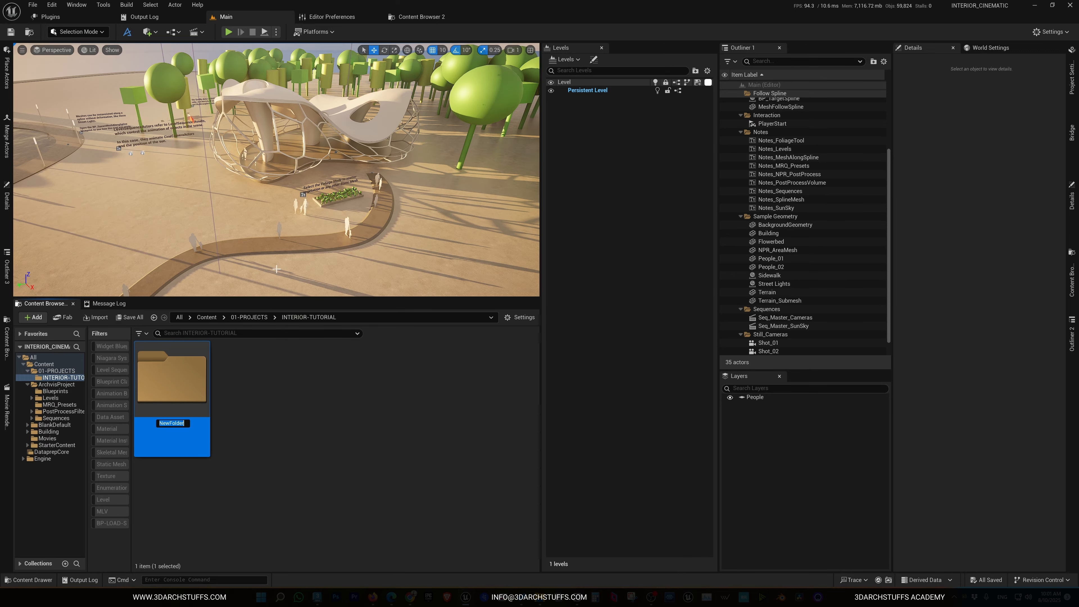
{"action": "type", "text": "01-LEVELS"}
{"action": "key", "text": "Return"}
Create a second subfolder named 02-IMPORTS inside INTERIOR-TUTORIAL
{"action": "right_click", "coordinate": [287, 365]}
{"action": "left_click", "coordinate": [323, 259]}
{"action": "type", "text": "0"}
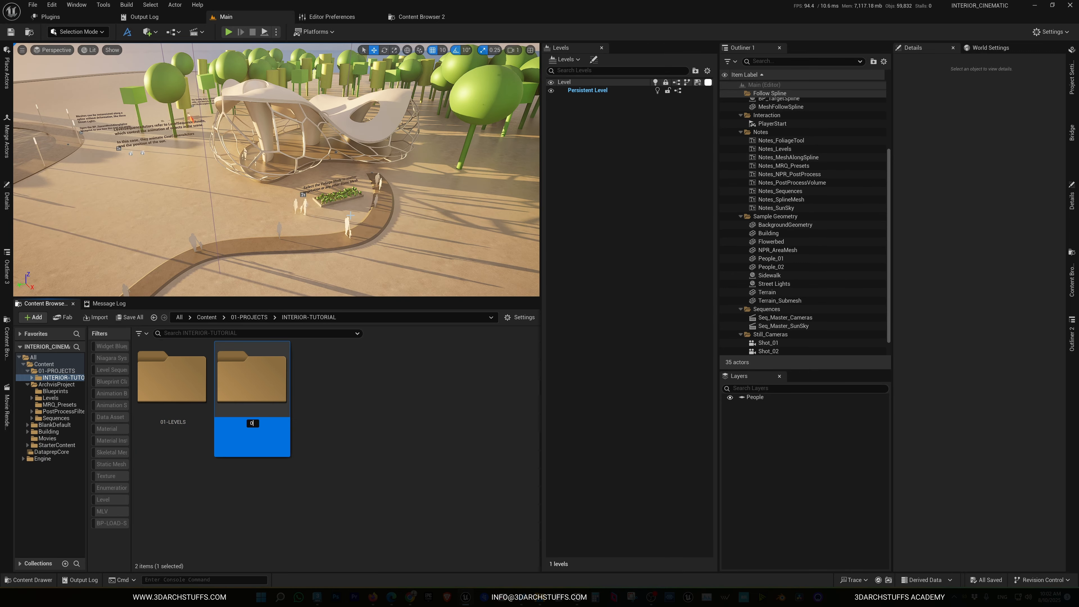
{"action": "type", "text": "2-IMPORTS"}
{"action": "key", "text": "Return"}
{"action": "left_click", "coordinate": [192, 375]}
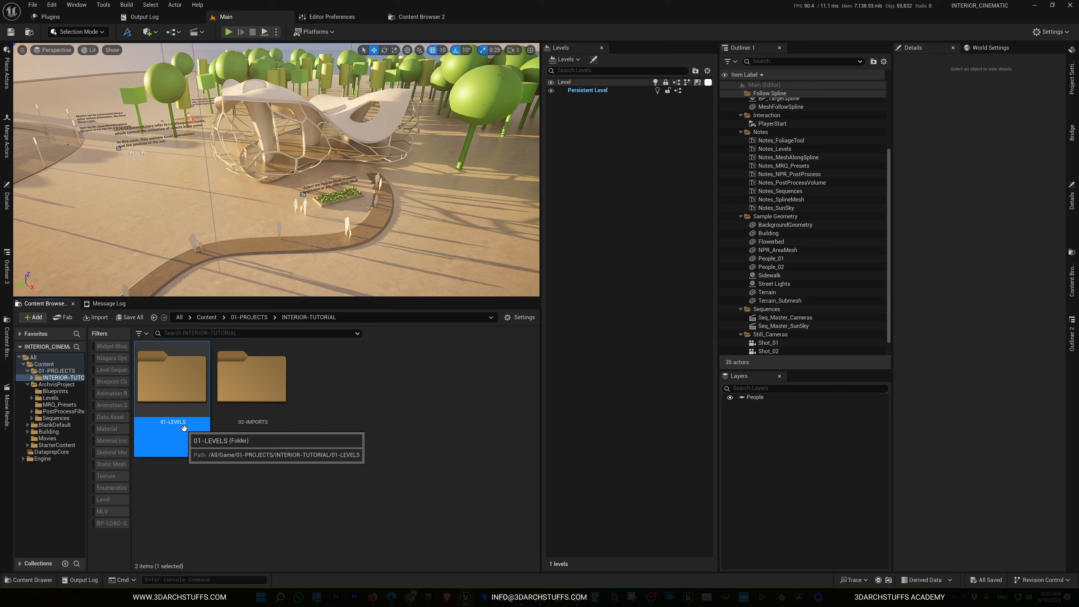
Reveal the 01-PROJECTS folder in File Explorer to inspect its folders on disk, then close the explorer window
{"action": "left_click", "coordinate": [50, 371]}
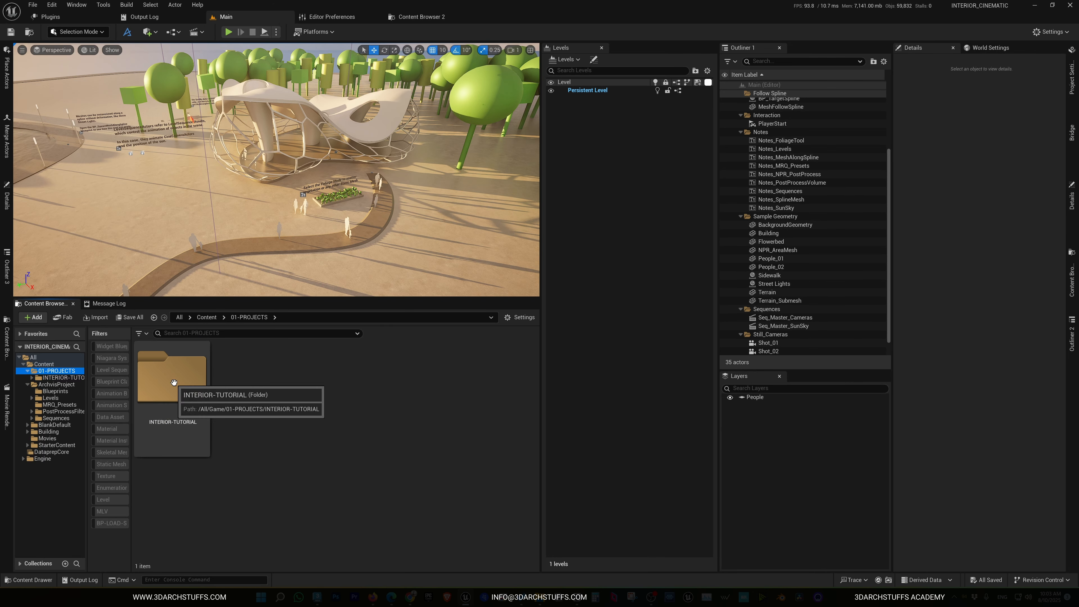
{"action": "left_click", "coordinate": [66, 378]}
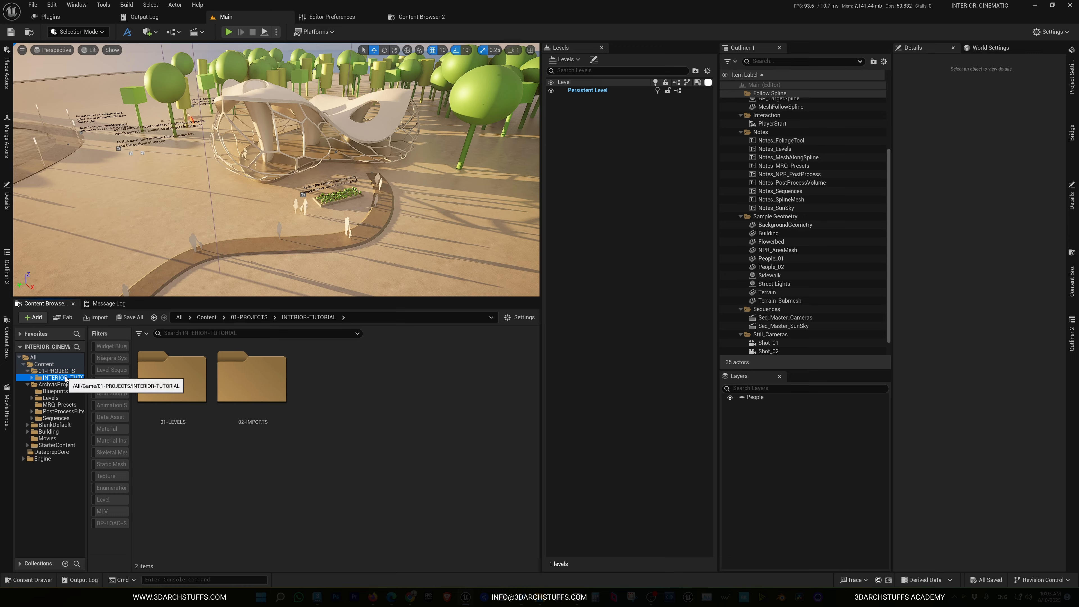
{"action": "left_click", "coordinate": [70, 371]}
{"action": "right_click", "coordinate": [71, 373]}
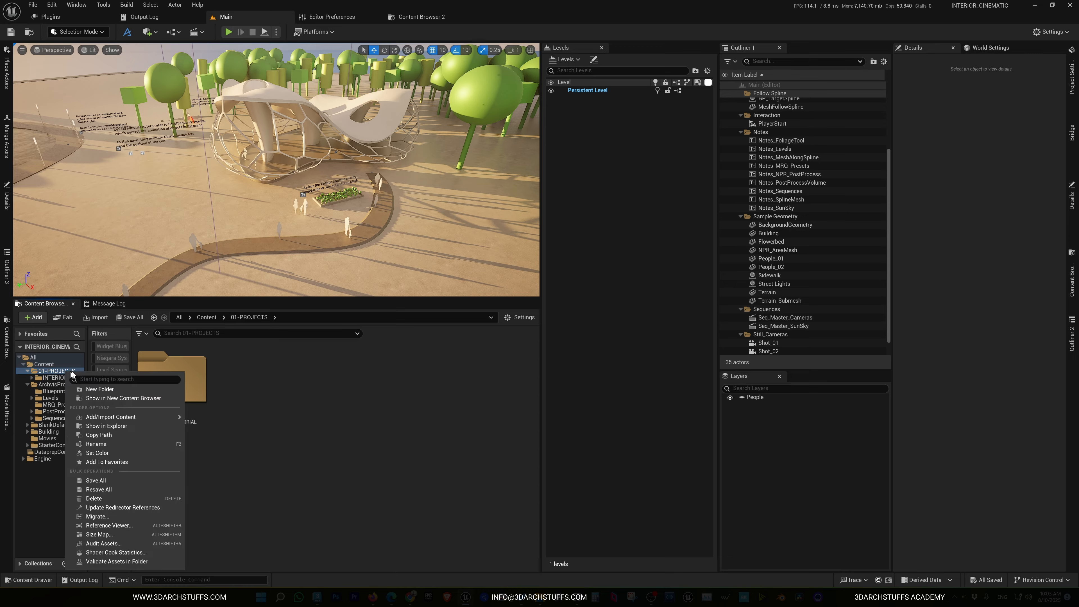
{"action": "left_click", "coordinate": [120, 427]}
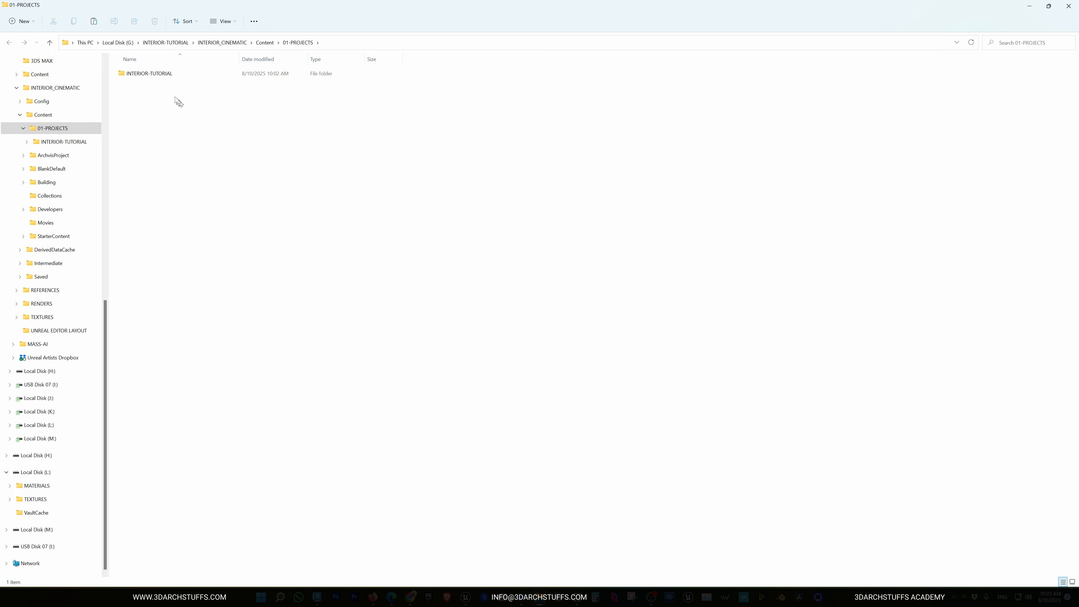
{"action": "left_click", "coordinate": [157, 75]}
{"action": "left_click", "coordinate": [343, 232]}
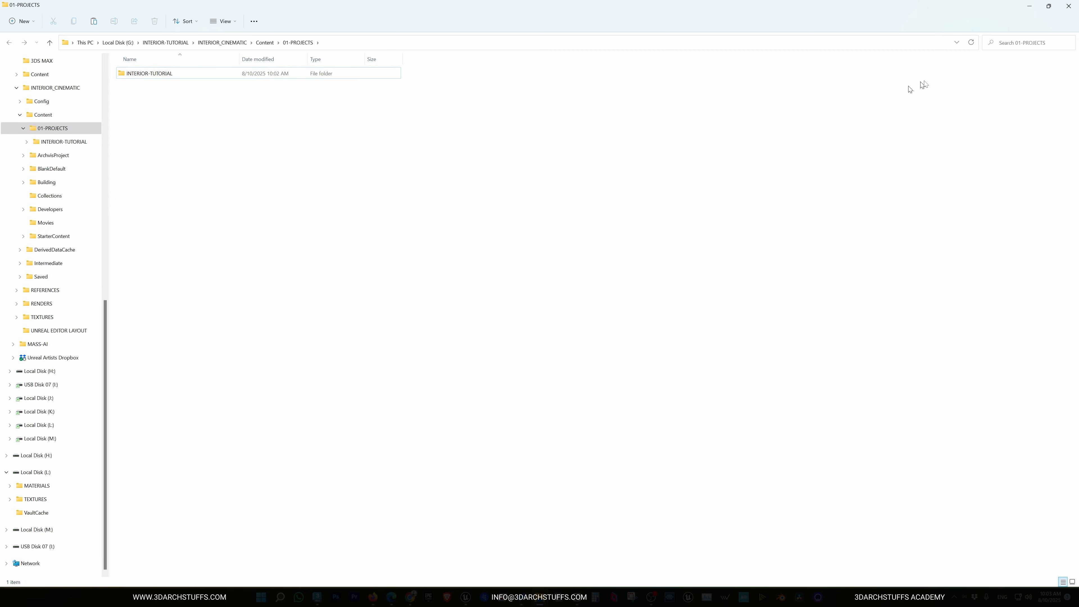
{"action": "left_click", "coordinate": [1068, 6]}
{"action": "left_click", "coordinate": [399, 478]}
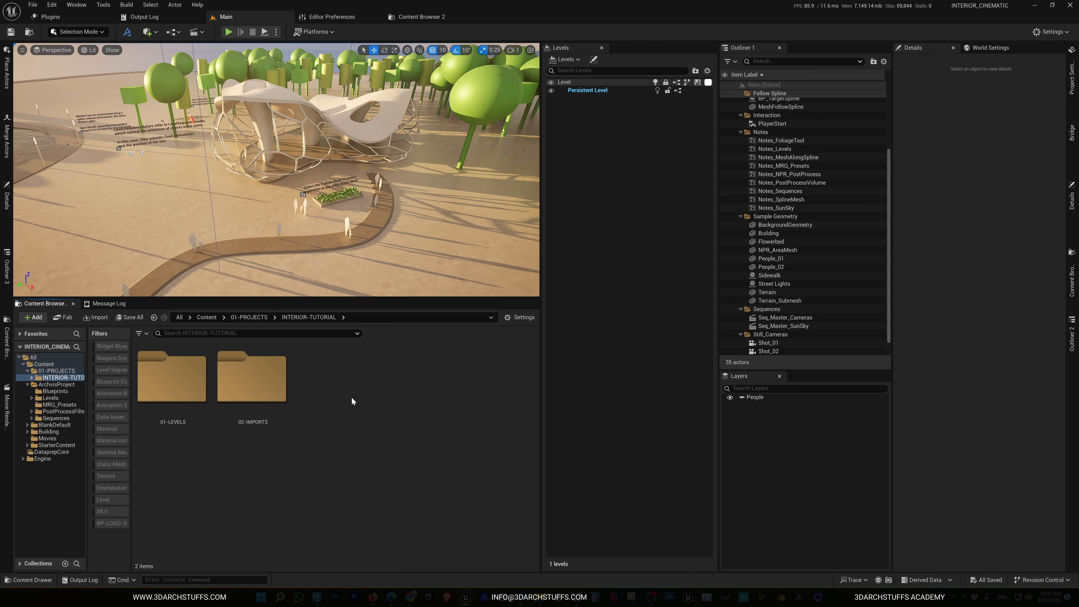
{"action": "left_click", "coordinate": [33, 5]}
{"action": "left_click", "coordinate": [32, 5]}
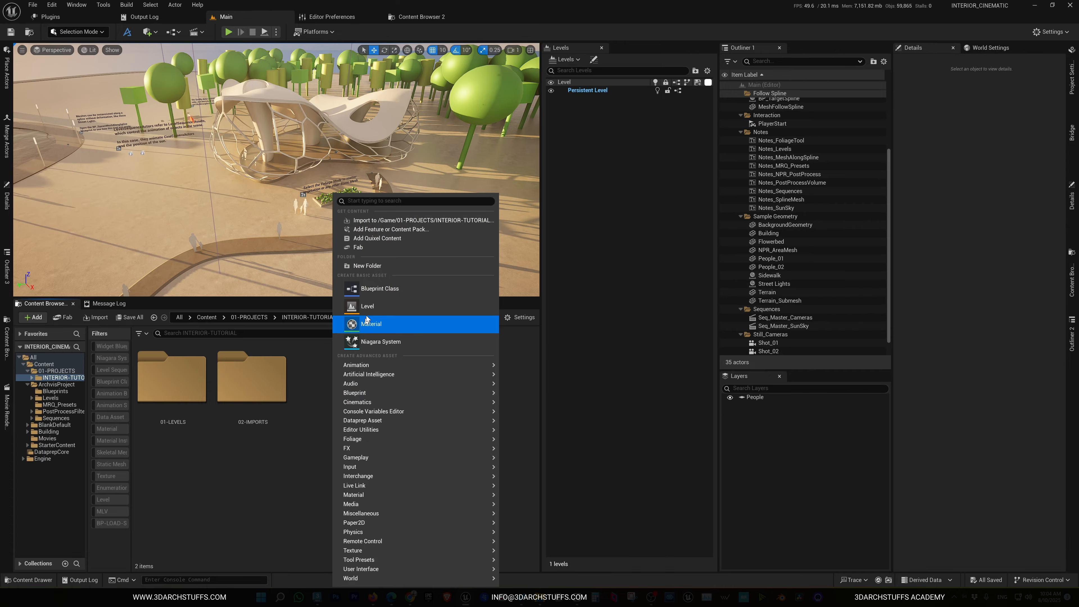
{"action": "left_click", "coordinate": [580, 164]}
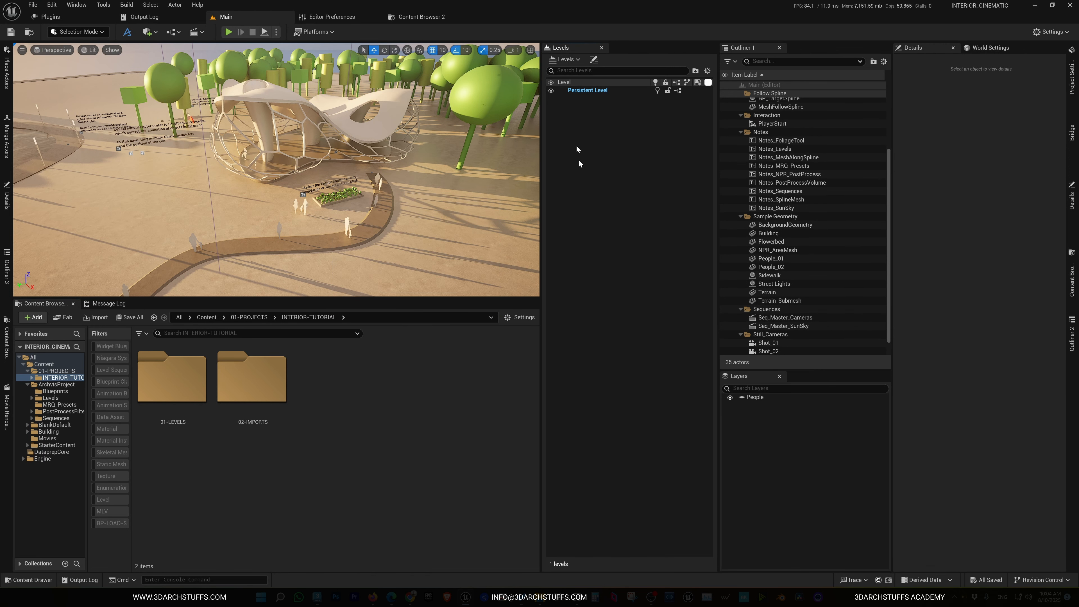
{"action": "left_click", "coordinate": [565, 59]}
{"action": "left_click", "coordinate": [598, 210]}
{"action": "left_click", "coordinate": [32, 5]}
{"action": "right_click", "coordinate": [397, 434]}
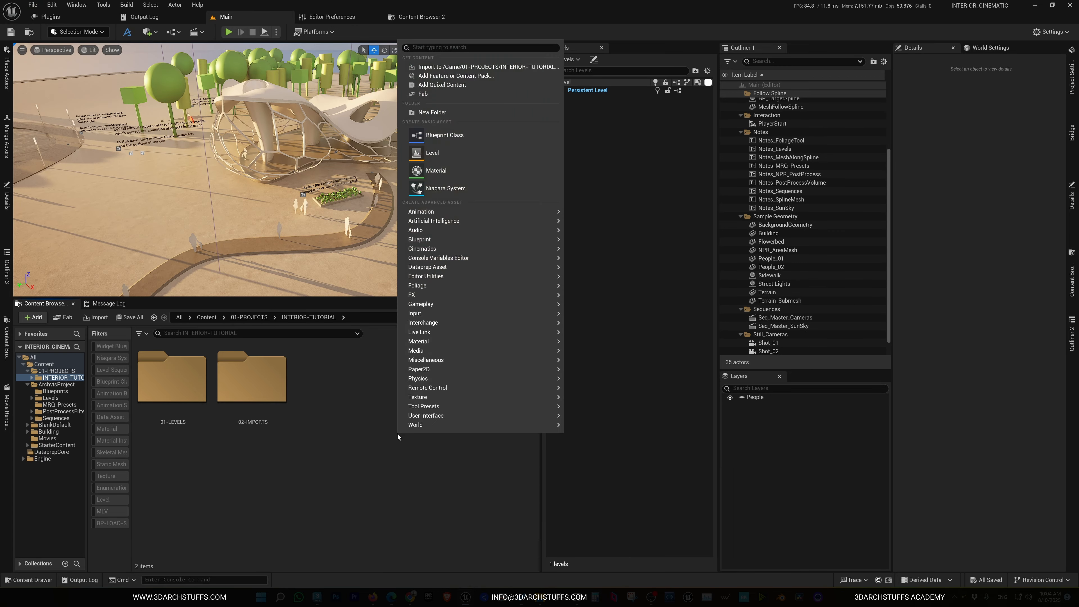
{"action": "left_click", "coordinate": [366, 372]}
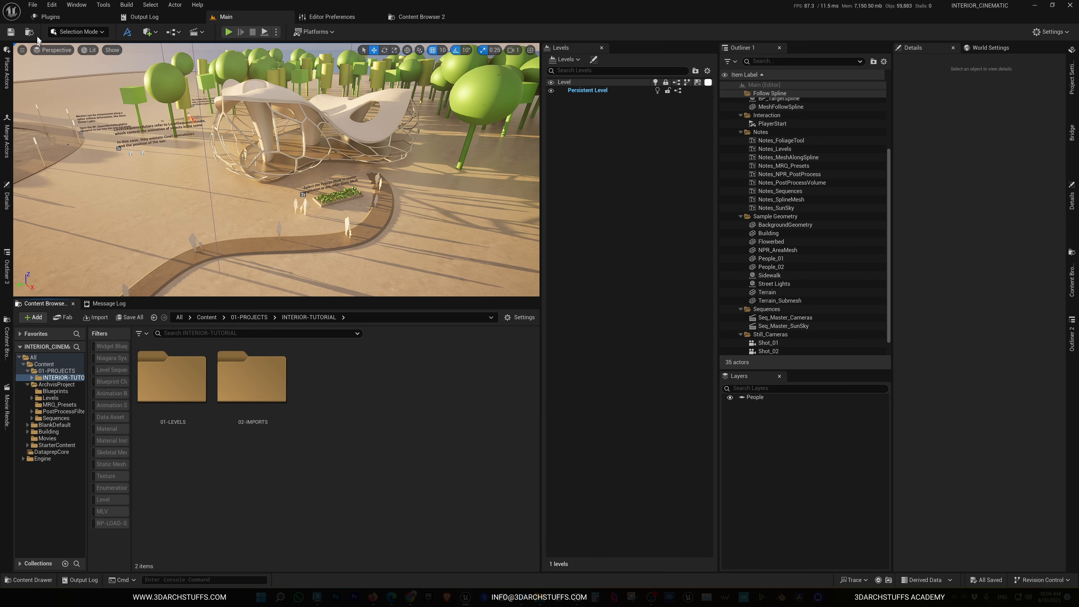
Create a new level from the Empty Level template
{"action": "left_click", "coordinate": [32, 4]}
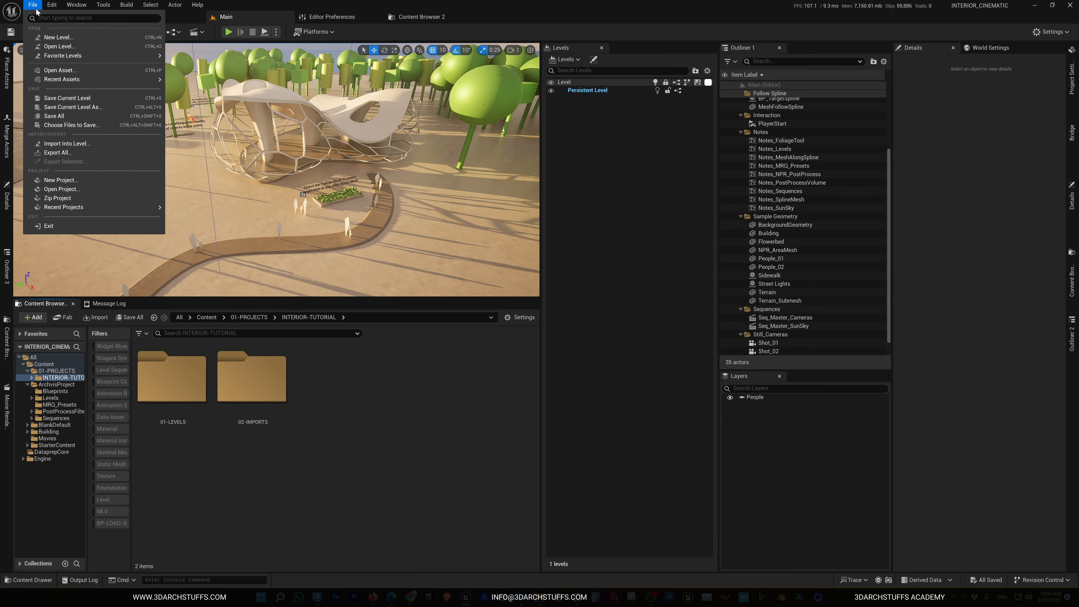
{"action": "left_click", "coordinate": [52, 38]}
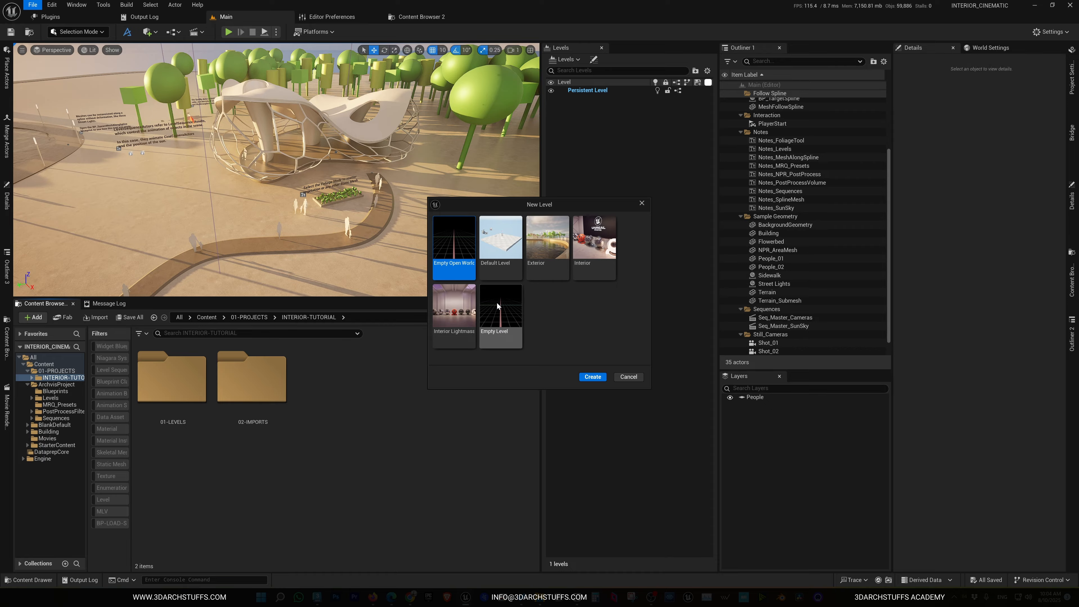
{"action": "left_click", "coordinate": [500, 323]}
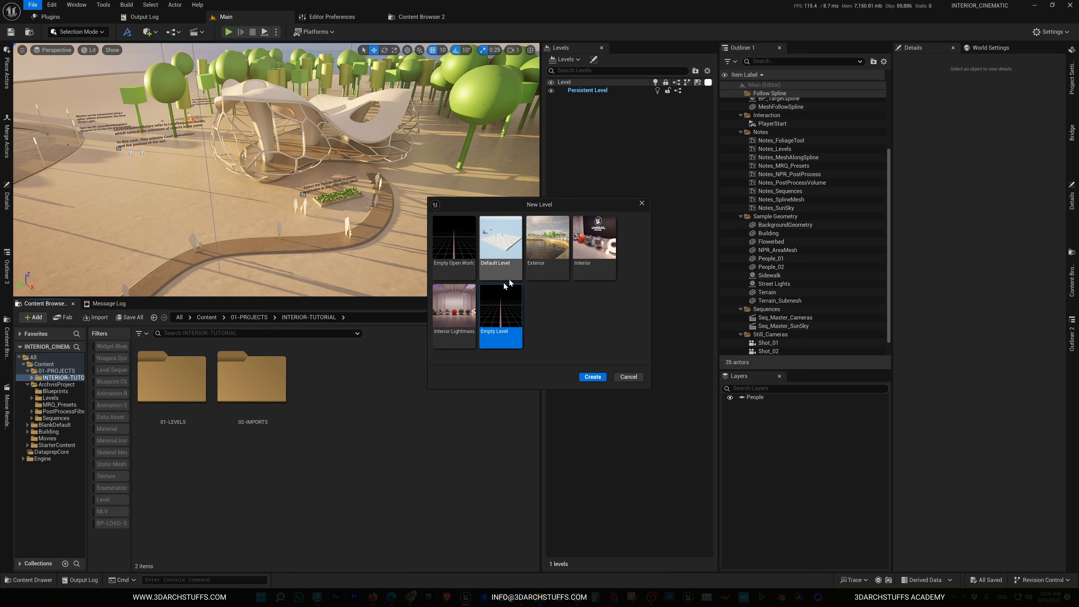
{"action": "left_click", "coordinate": [585, 376]}
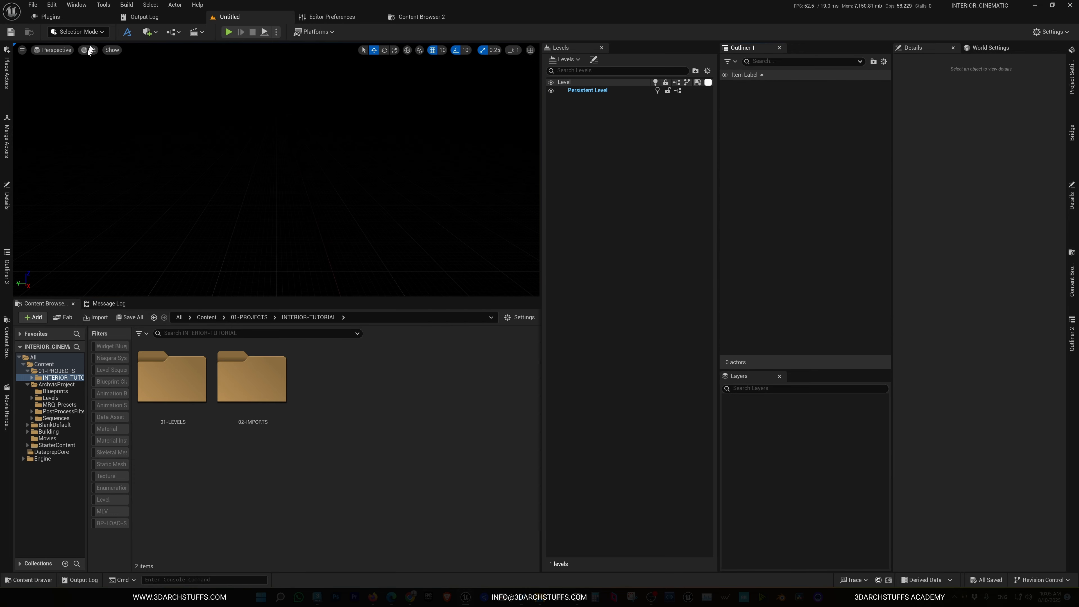
Save the current level as MLV-INTERIOR-TUTORIAL in the INTERIOR-TUTORIAL/01-LEVELS folder
{"action": "left_click", "coordinate": [33, 6]}
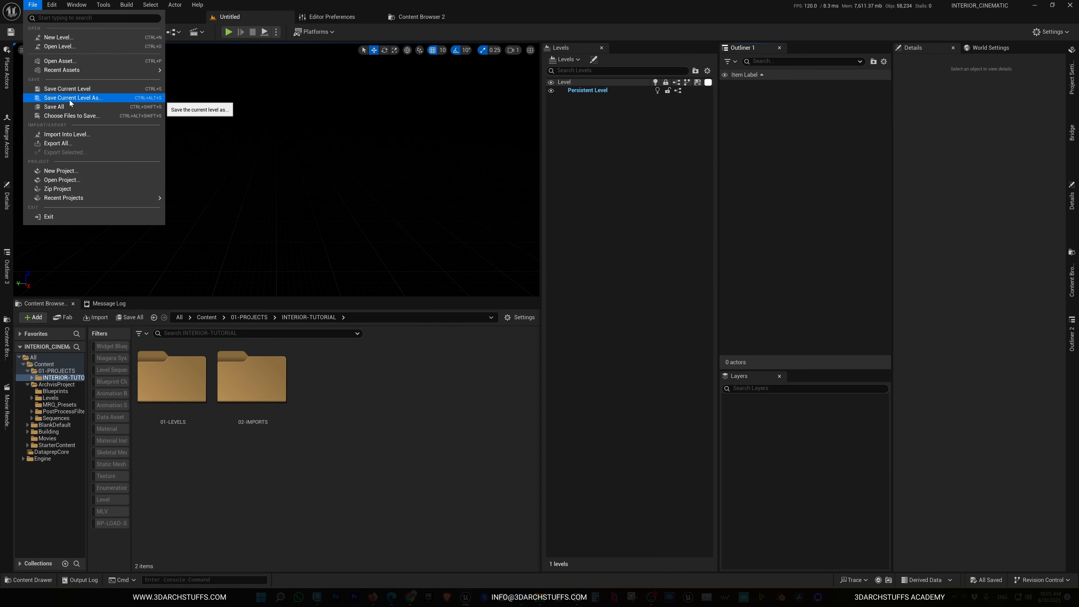
{"action": "left_click", "coordinate": [99, 98]}
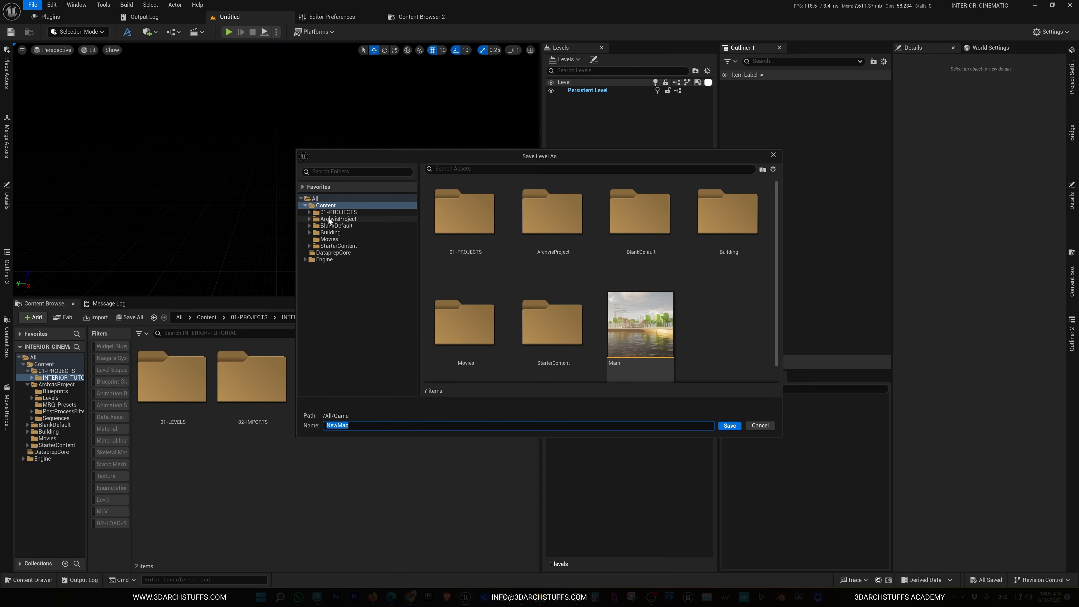
{"action": "left_click", "coordinate": [333, 212]}
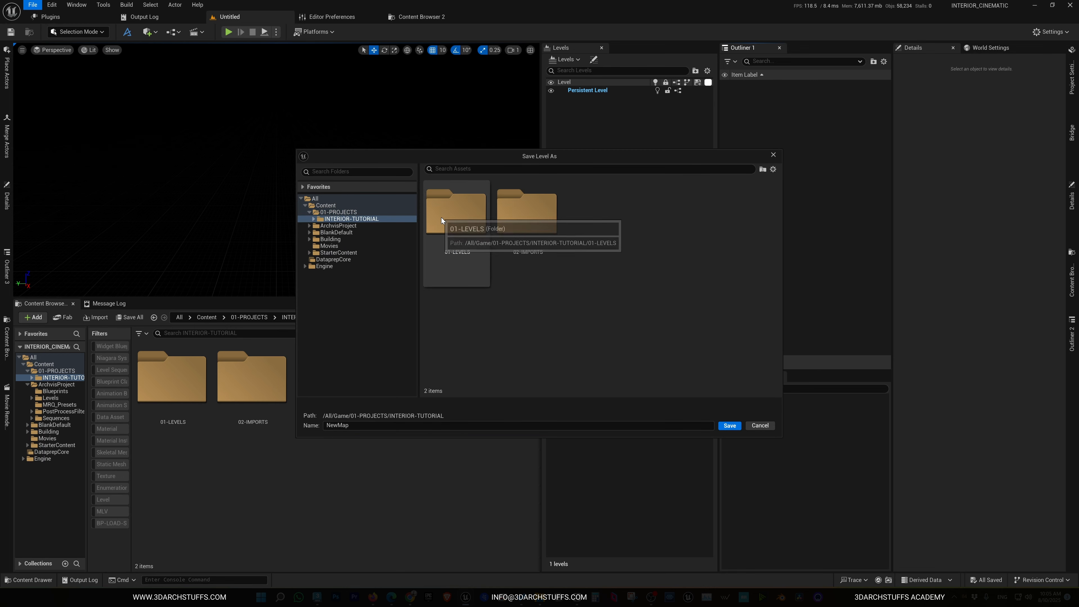
{"action": "double_click", "coordinate": [441, 218]}
{"action": "double_click", "coordinate": [462, 207]}
{"action": "left_click", "coordinate": [353, 426]}
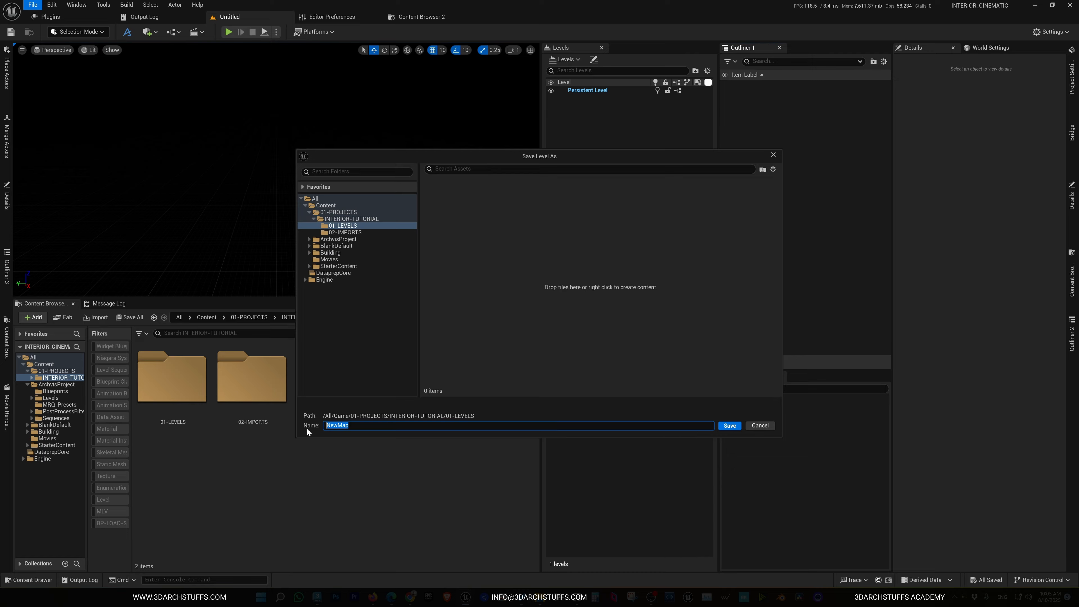
{"action": "type", "text": "M"}
{"action": "type", "text": "INTERIOR-TUTORIAL"}
{"action": "left_click", "coordinate": [731, 427]}
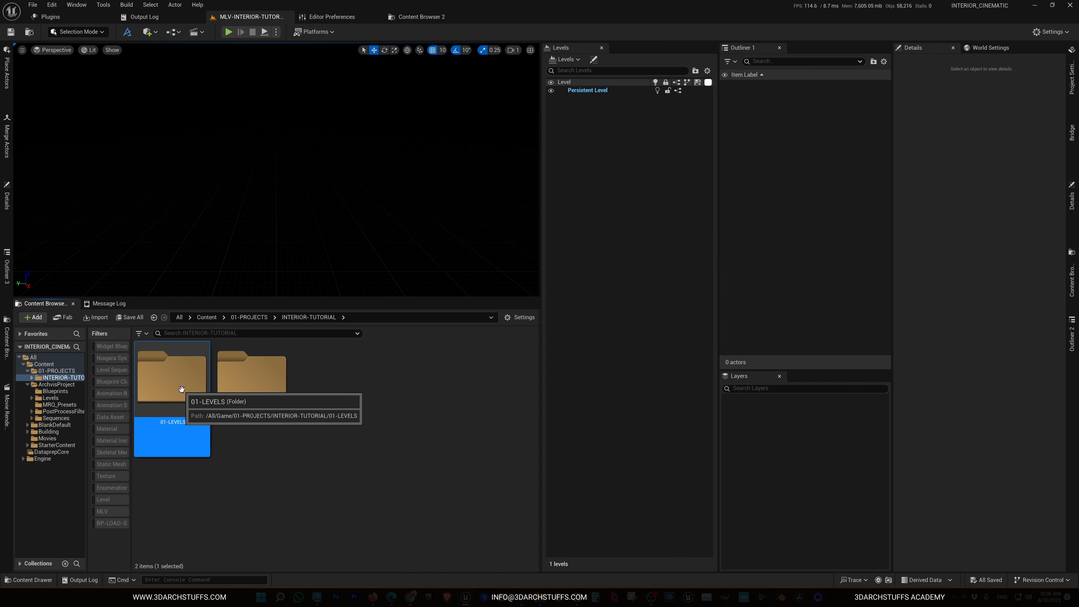
Open the 01-LEVELS folder in the content browser to check the saved level
{"action": "double_click", "coordinate": [186, 392]}
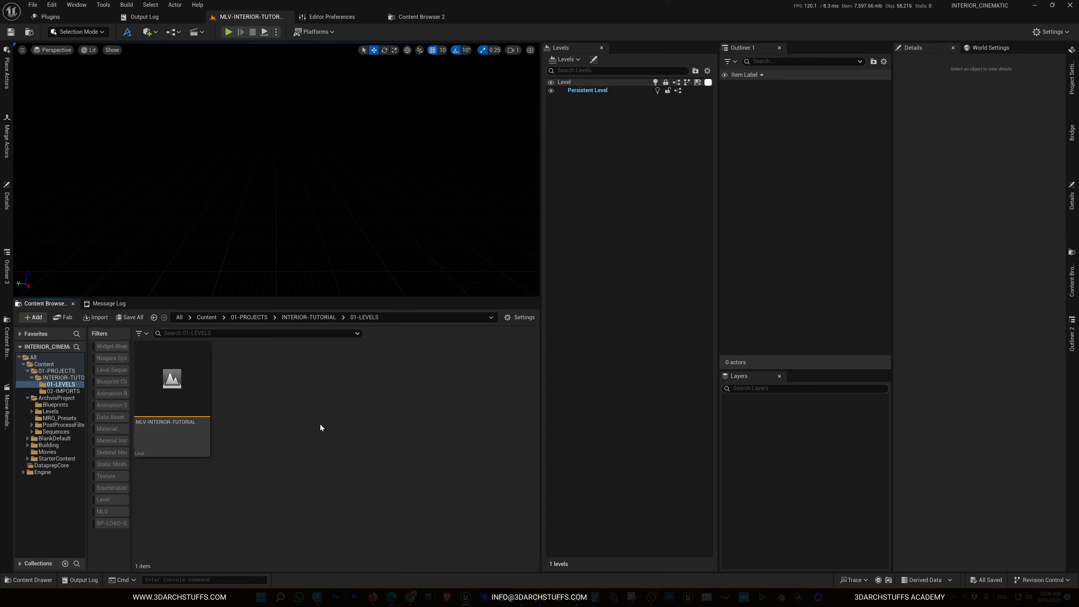
{"action": "left_click", "coordinate": [32, 5]}
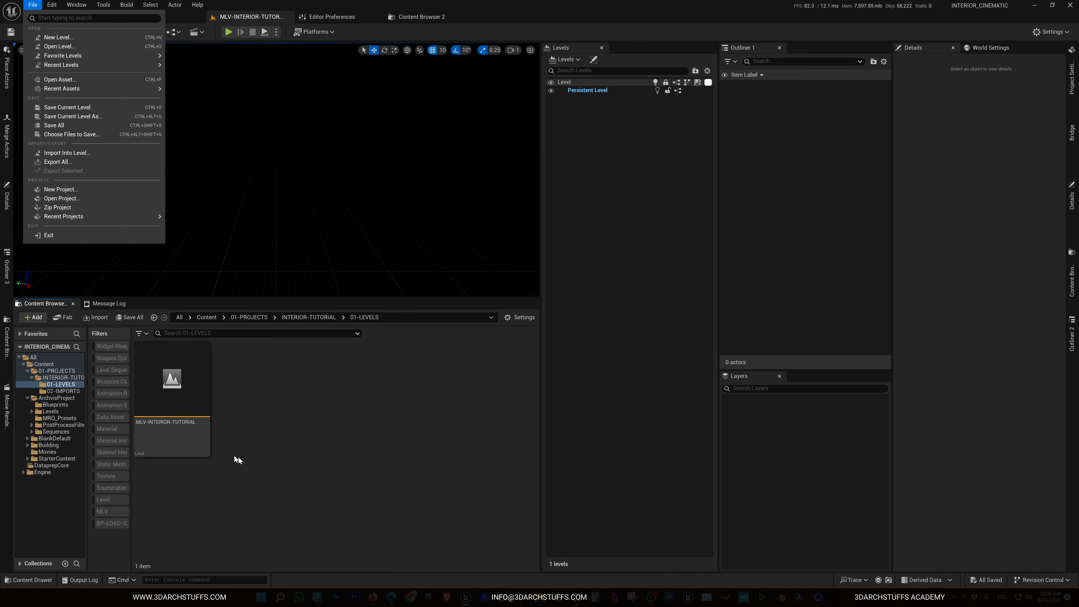
{"action": "left_click", "coordinate": [301, 459]}
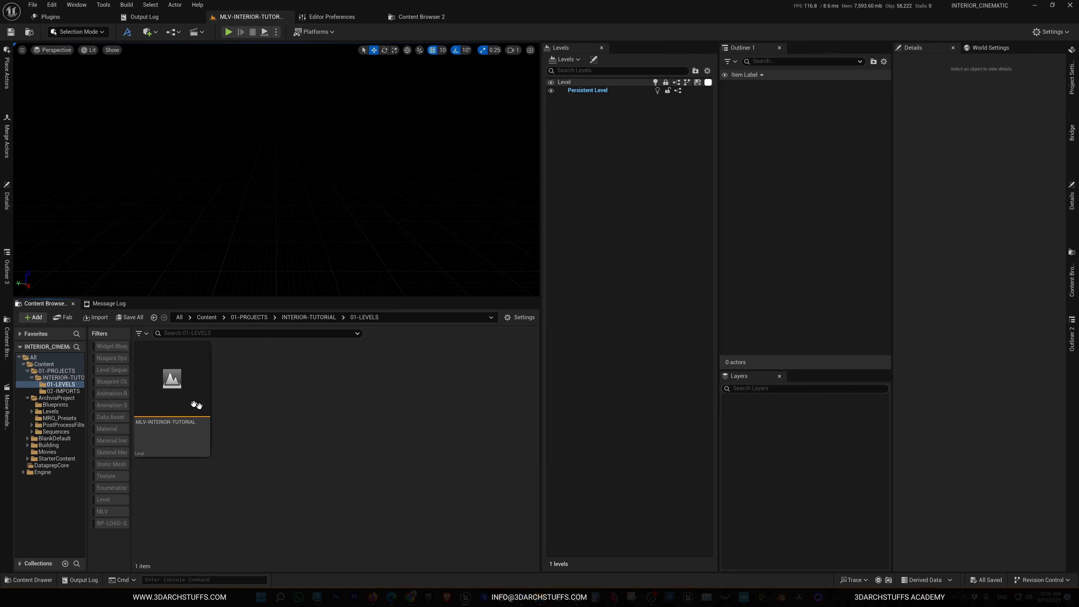
{"action": "right_click", "coordinate": [287, 423]}
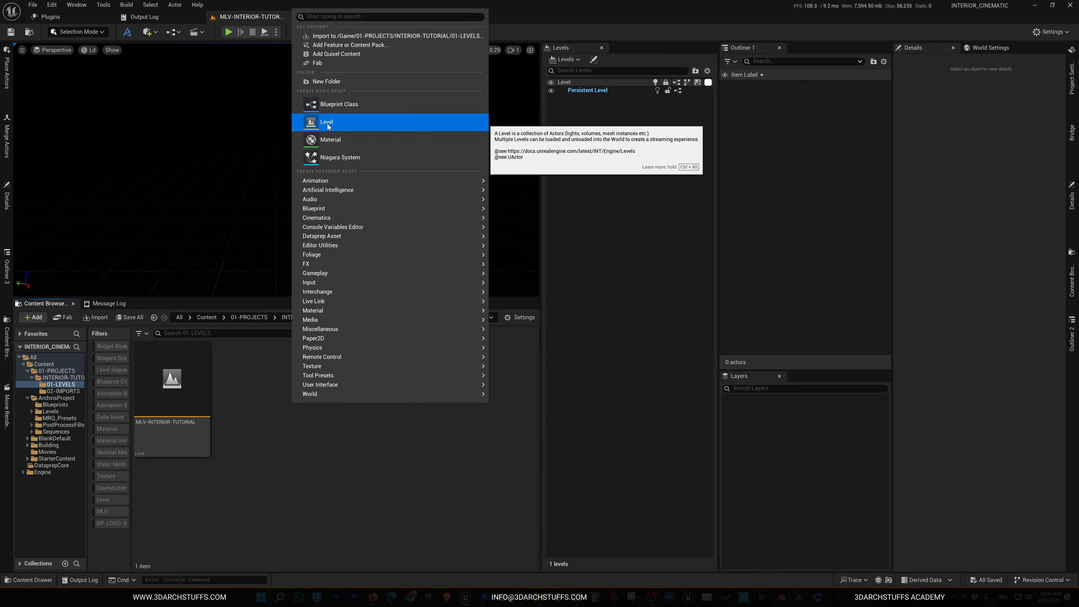
{"action": "left_click", "coordinate": [277, 488]}
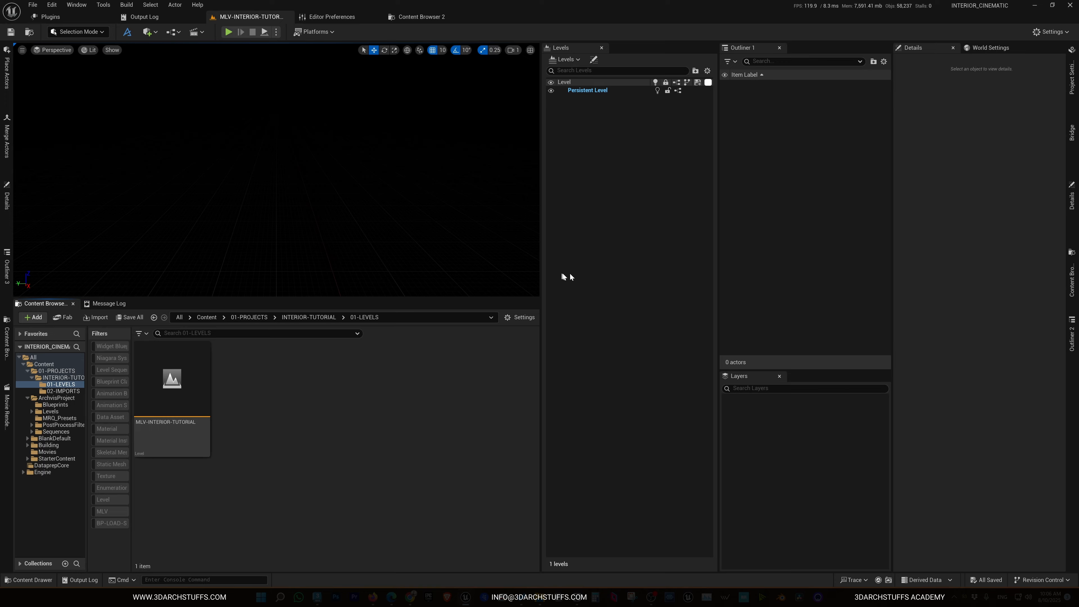
{"action": "left_click", "coordinate": [565, 59]}
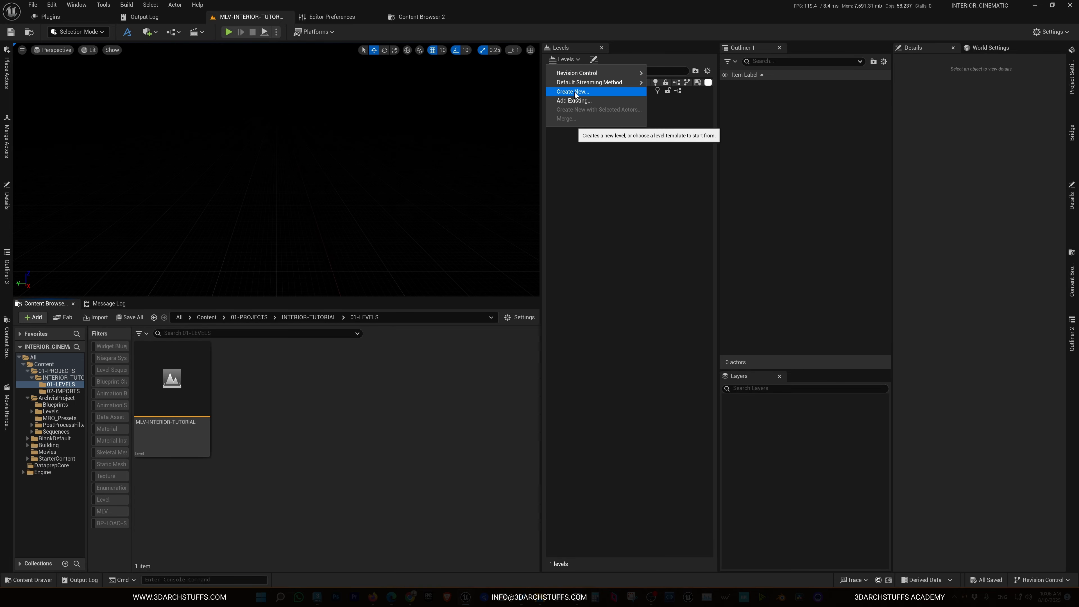
{"action": "left_click", "coordinate": [363, 396]}
{"action": "right_click", "coordinate": [362, 396]}
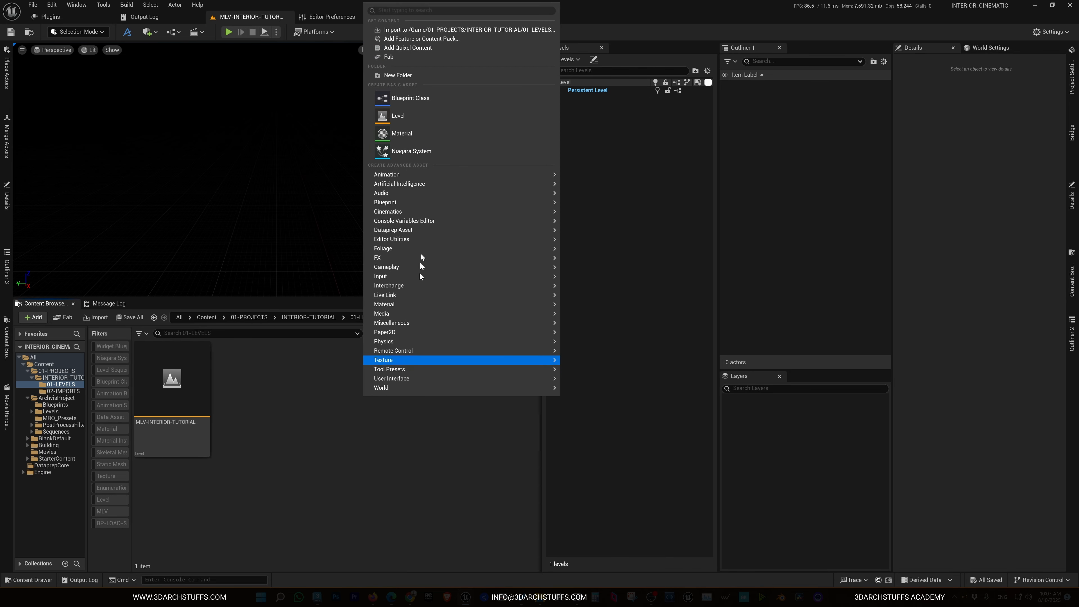
{"action": "left_click", "coordinate": [387, 415]}
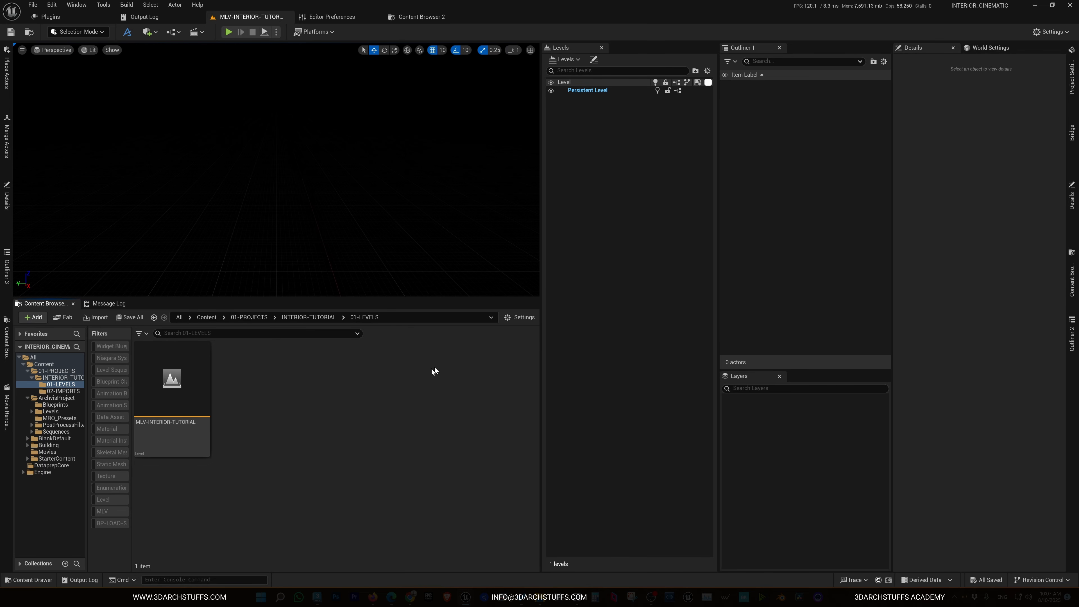
{"action": "left_click", "coordinate": [565, 59]}
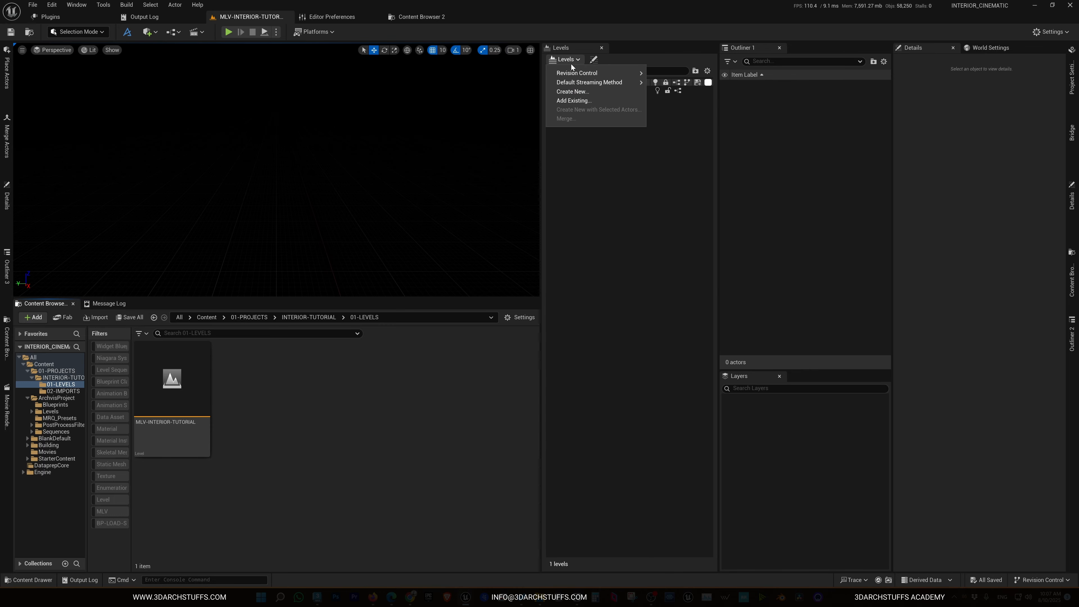
{"action": "right_click", "coordinate": [393, 432]}
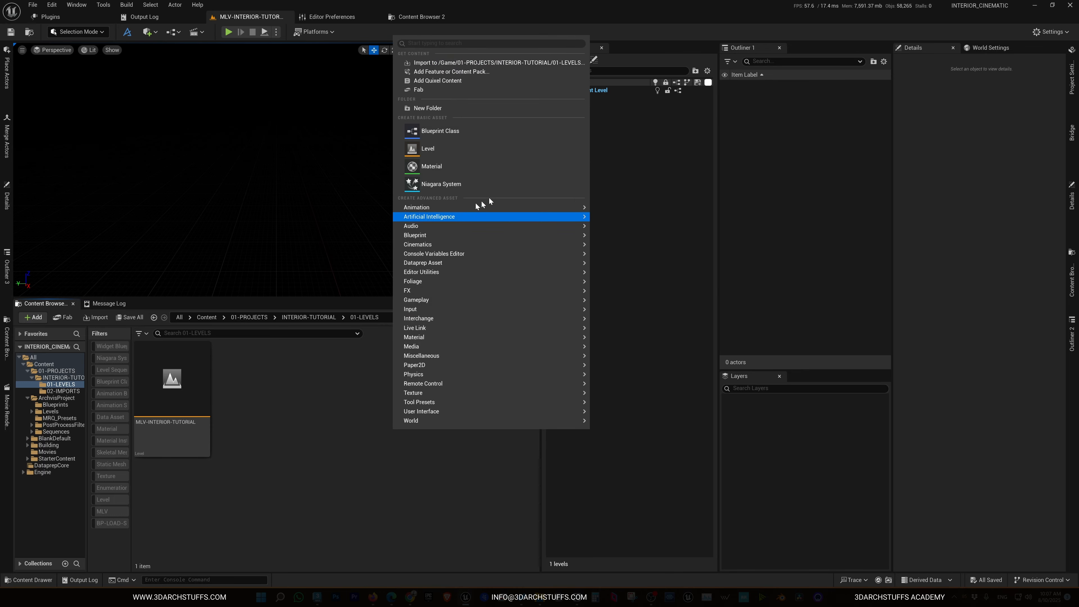
{"action": "left_click", "coordinate": [579, 120]}
{"action": "right_click", "coordinate": [354, 454]}
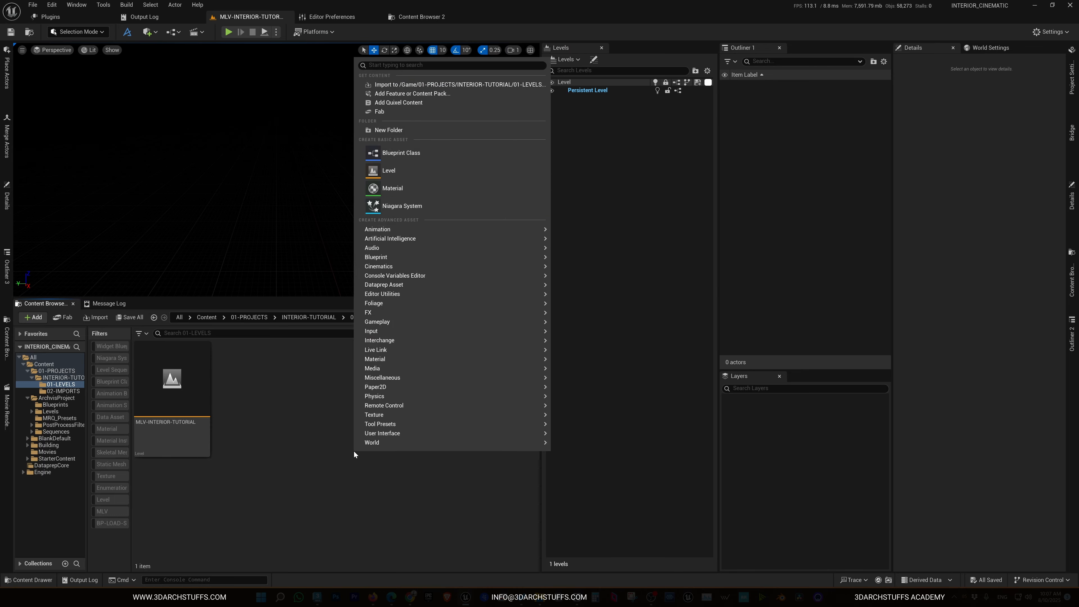
{"action": "left_click", "coordinate": [304, 369]}
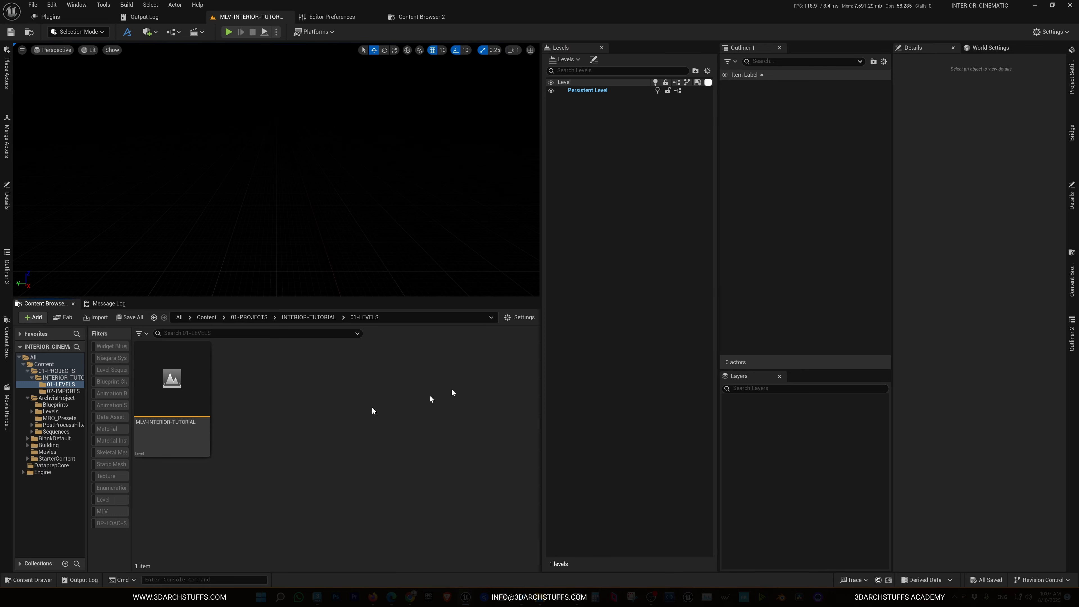
Create a new sublevel from the Empty Level template and save it as SLV-IMPORTS in the 01-LEVELS folder
{"action": "left_click", "coordinate": [569, 60]}
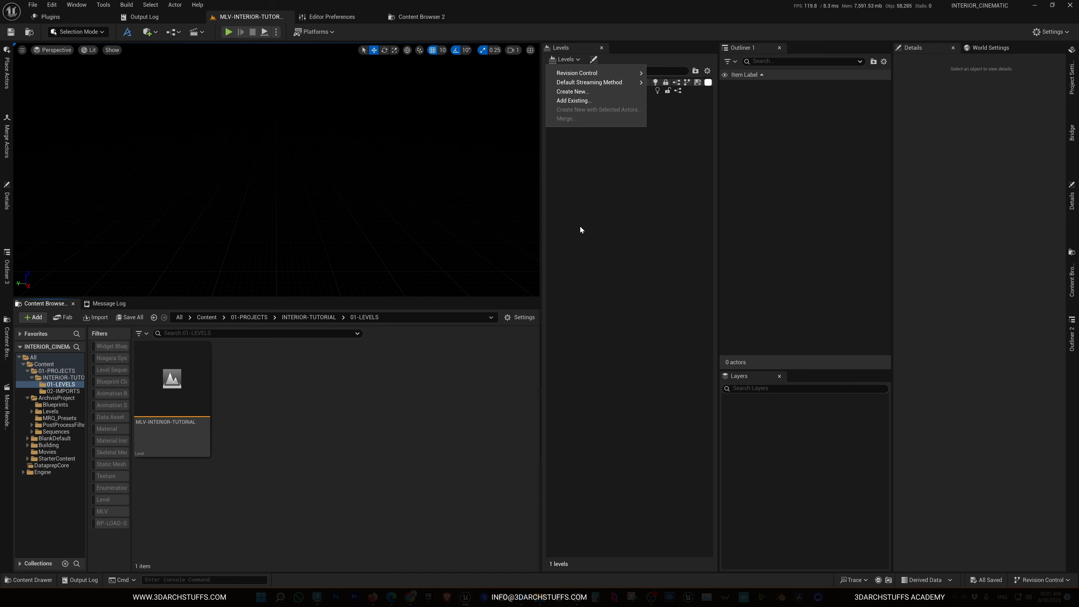
{"action": "left_click", "coordinate": [578, 94]}
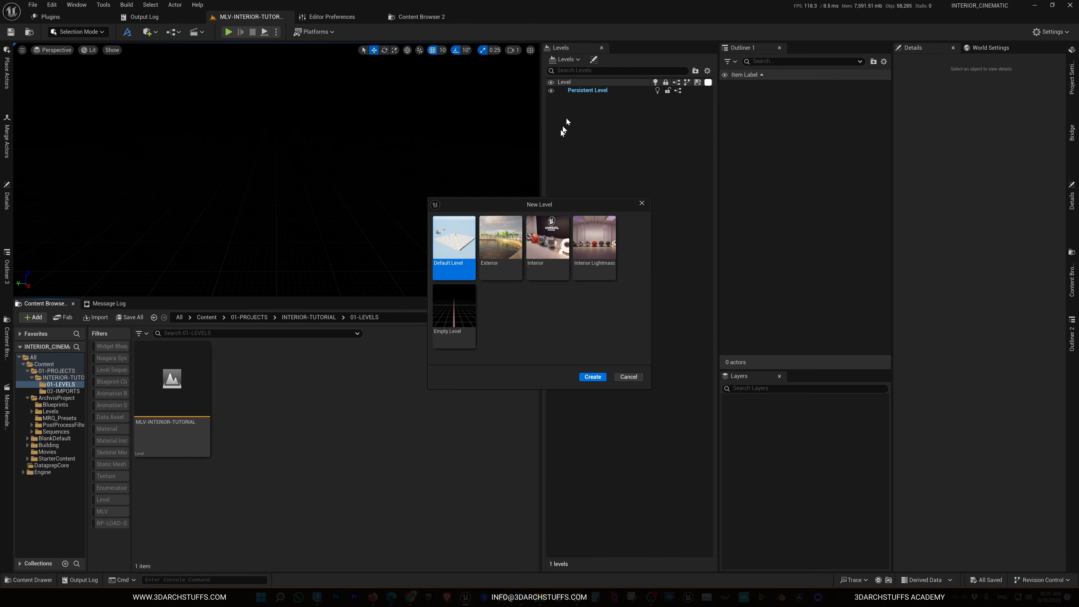
{"action": "double_click", "coordinate": [454, 323]}
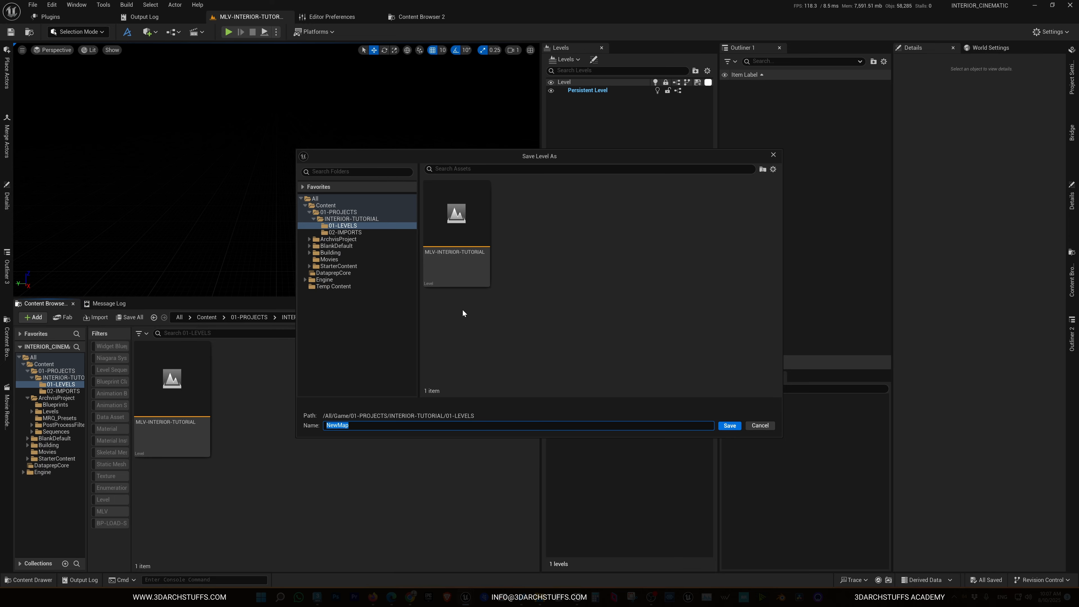
{"action": "type", "text": "SLV"}
{"action": "type", "text": "IMPORTS"}
{"action": "key", "text": "Return"}
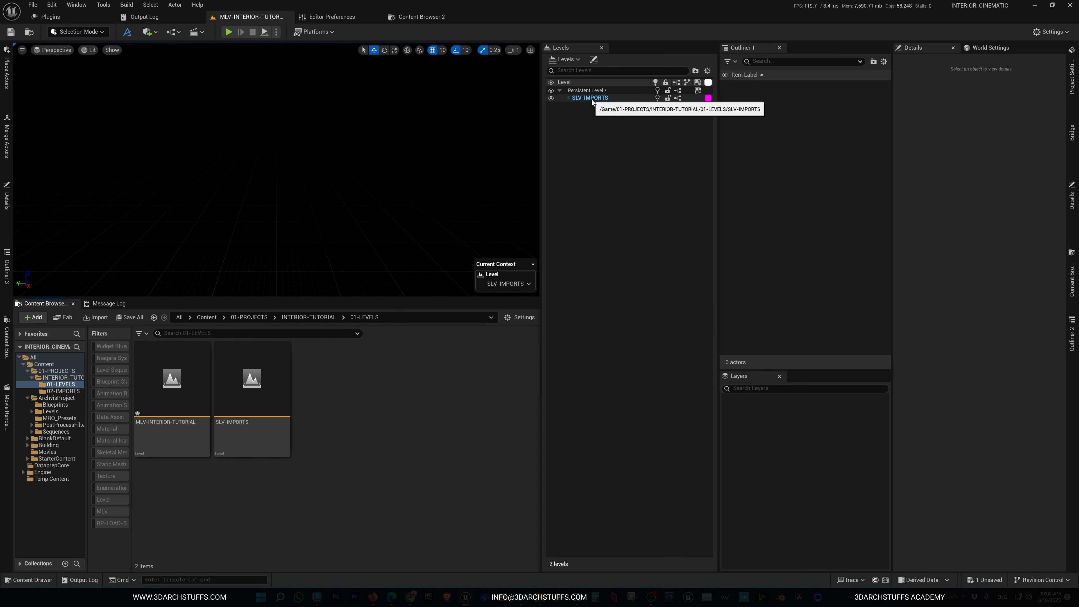
Change the SLV-IMPORTS sublevel's streaming method to Always Loaded
{"action": "left_click", "coordinate": [591, 100]}
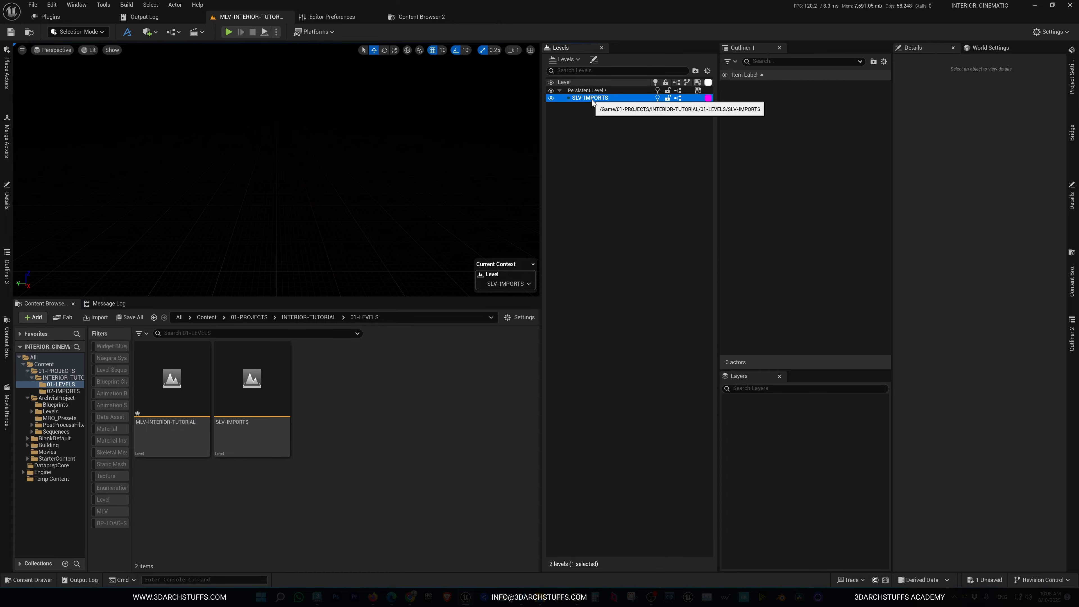
{"action": "right_click", "coordinate": [592, 98]}
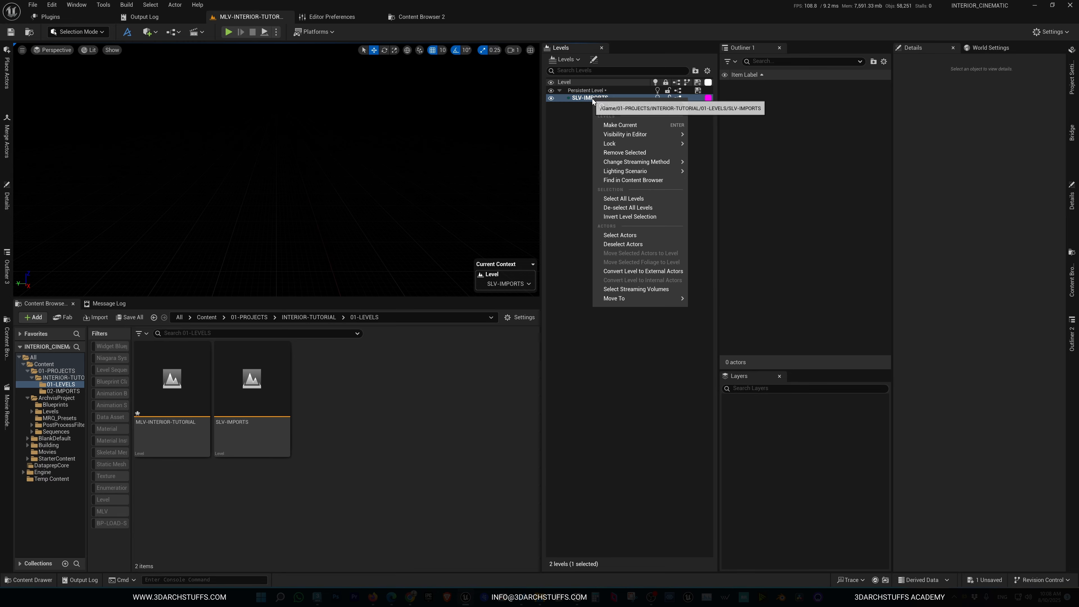
{"action": "mouse_move", "coordinate": [621, 162]}
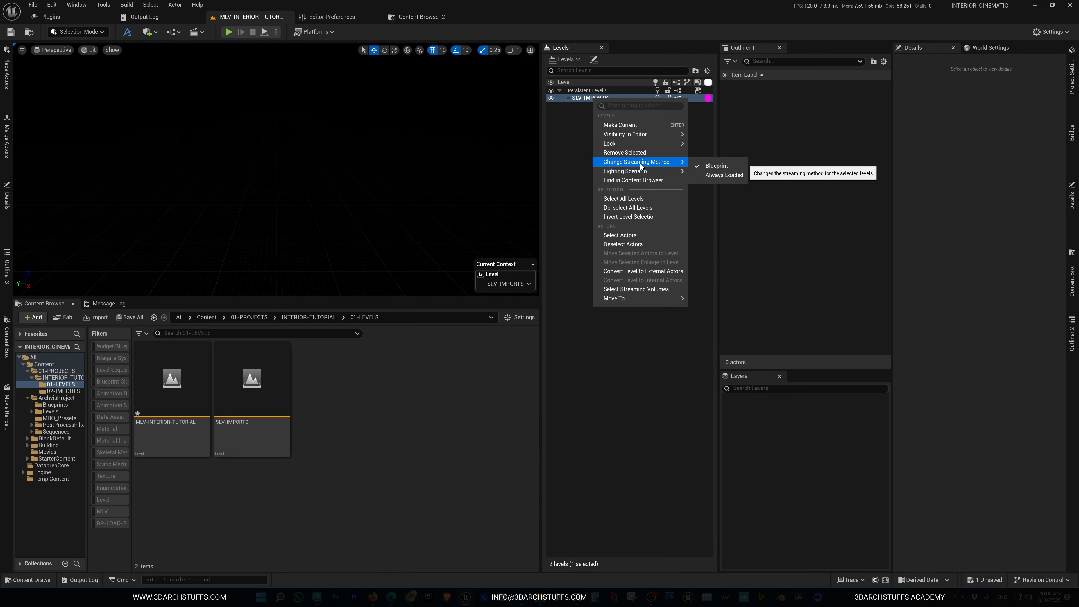
{"action": "left_click", "coordinate": [715, 176]}
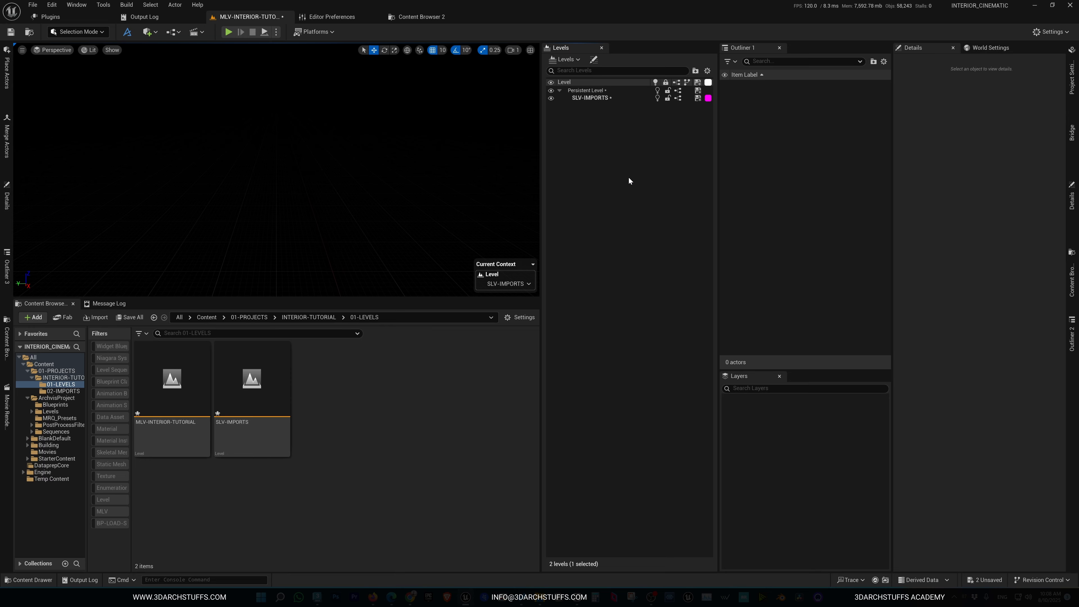
Set the default streaming method for new levels to Always Loaded
{"action": "left_click", "coordinate": [579, 60]}
{"action": "mouse_move", "coordinate": [588, 73]}
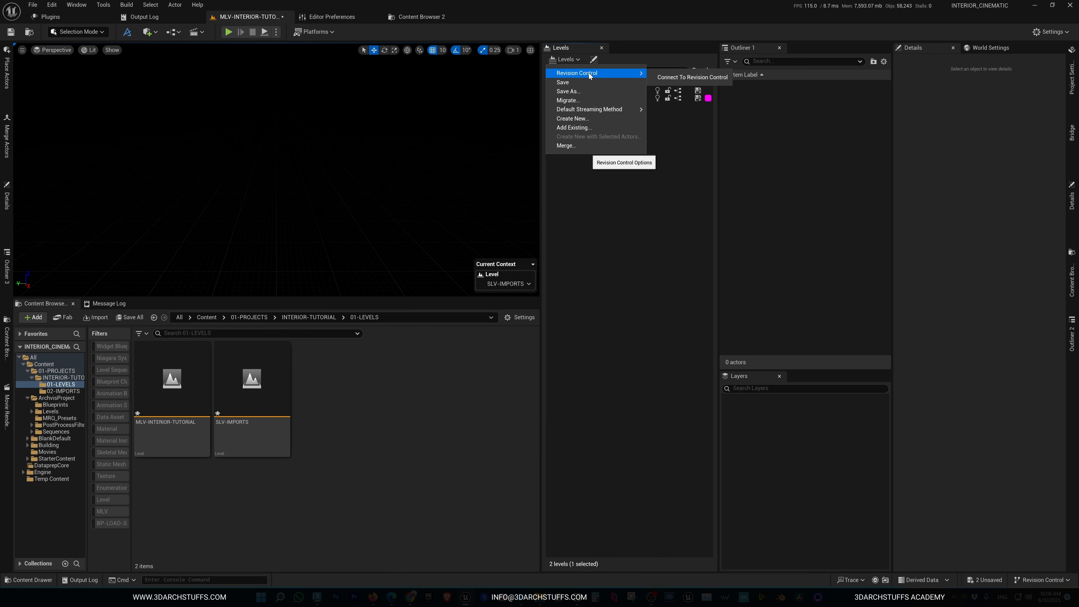
{"action": "mouse_move", "coordinate": [590, 108]}
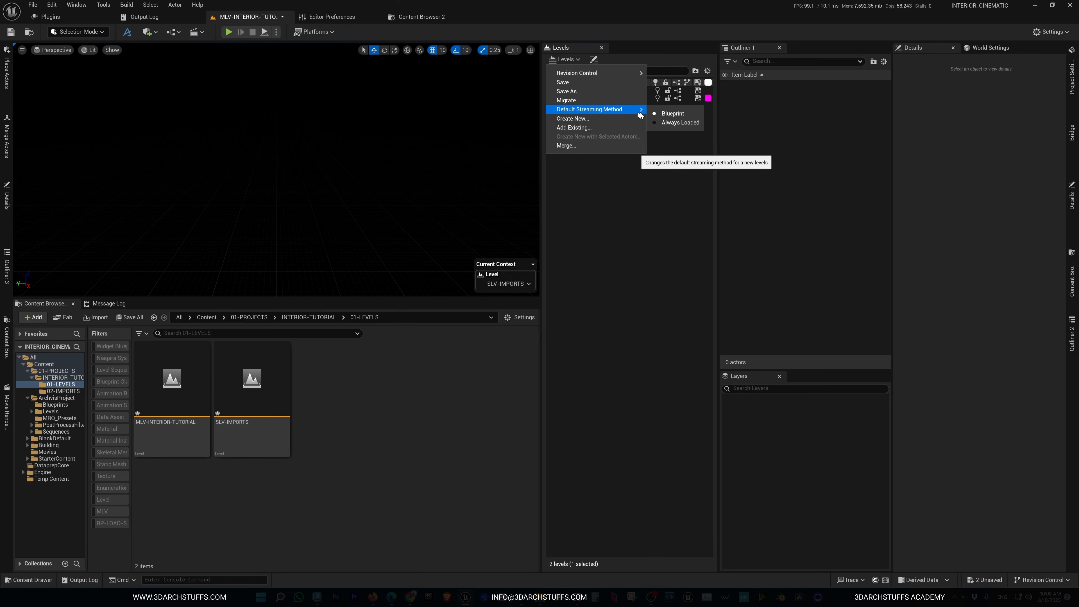
{"action": "left_click", "coordinate": [669, 124]}
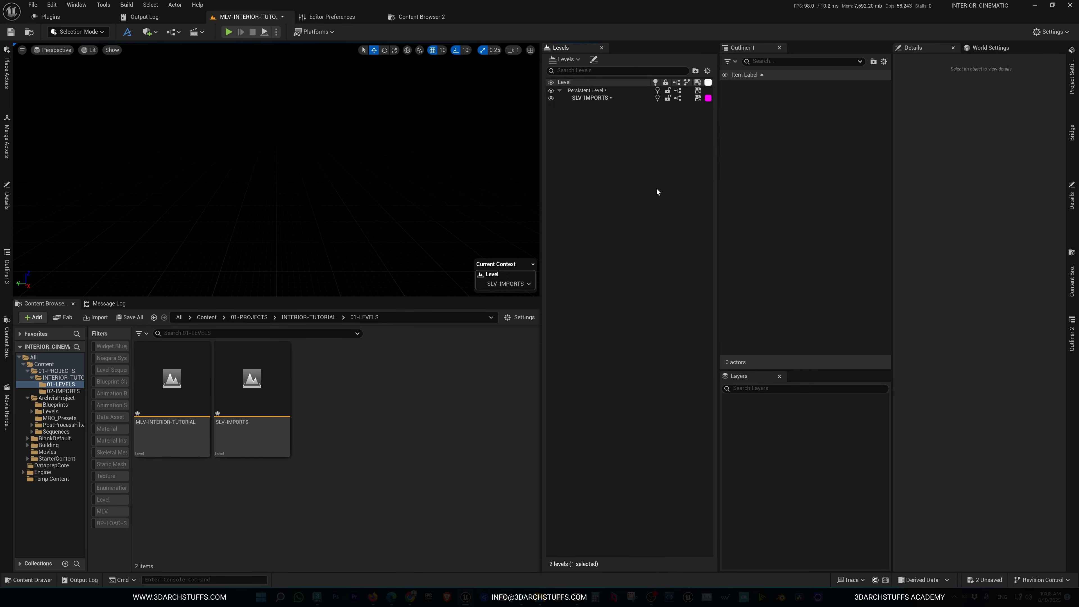
Check the streaming method assigned to the SLV-IMPORTS sublevel
{"action": "left_click", "coordinate": [569, 62]}
{"action": "left_click", "coordinate": [592, 240]}
{"action": "right_click", "coordinate": [602, 99]}
{"action": "mouse_move", "coordinate": [671, 163]}
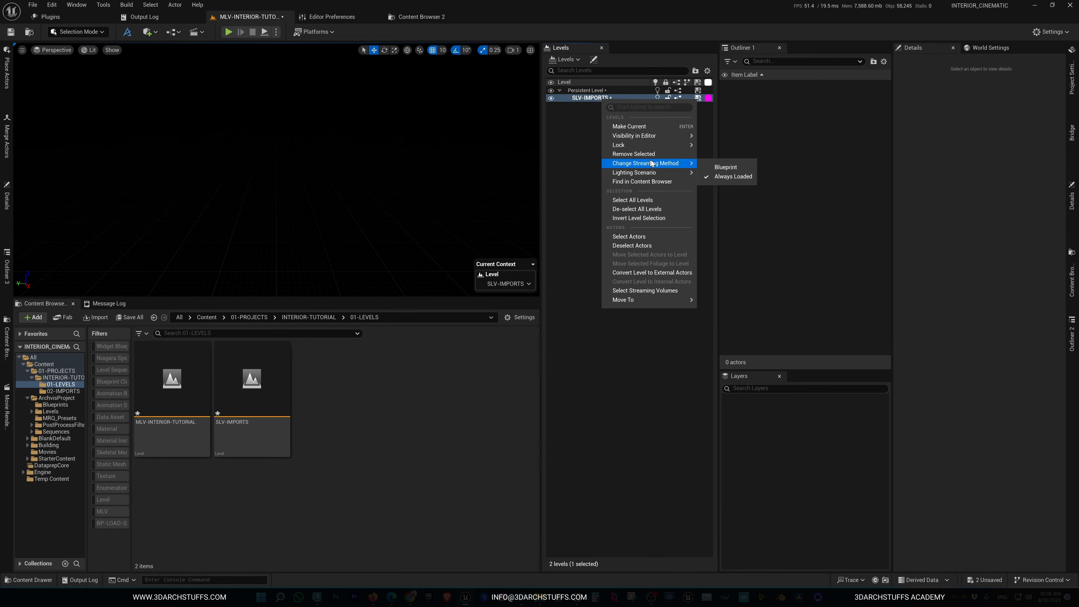
{"action": "left_click", "coordinate": [570, 189]}
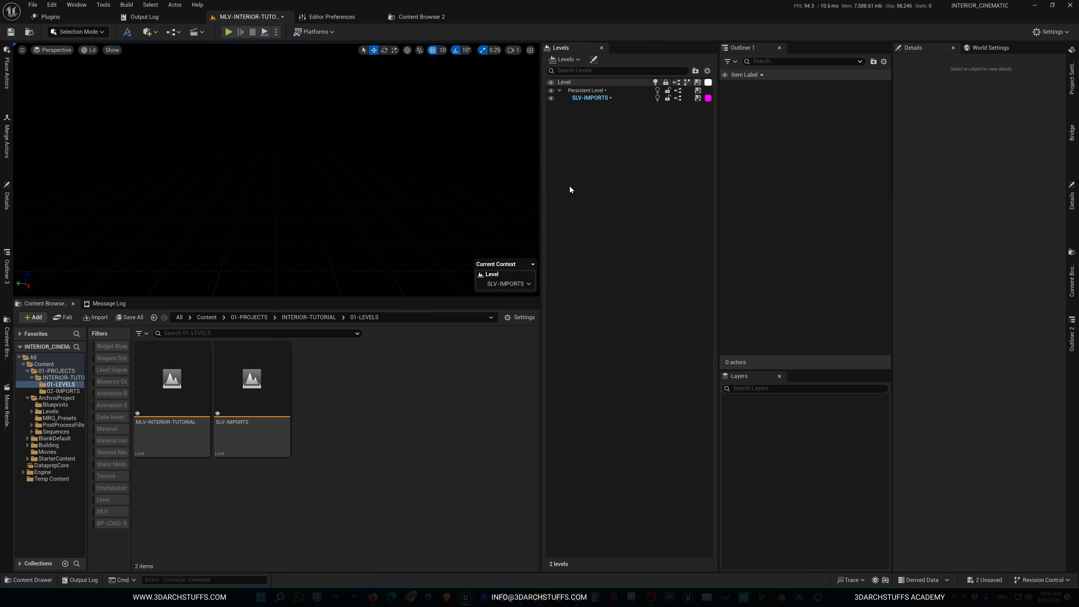
Save the current levels and review the default streaming method for new levels
{"action": "key", "text": "ctrl+s"}
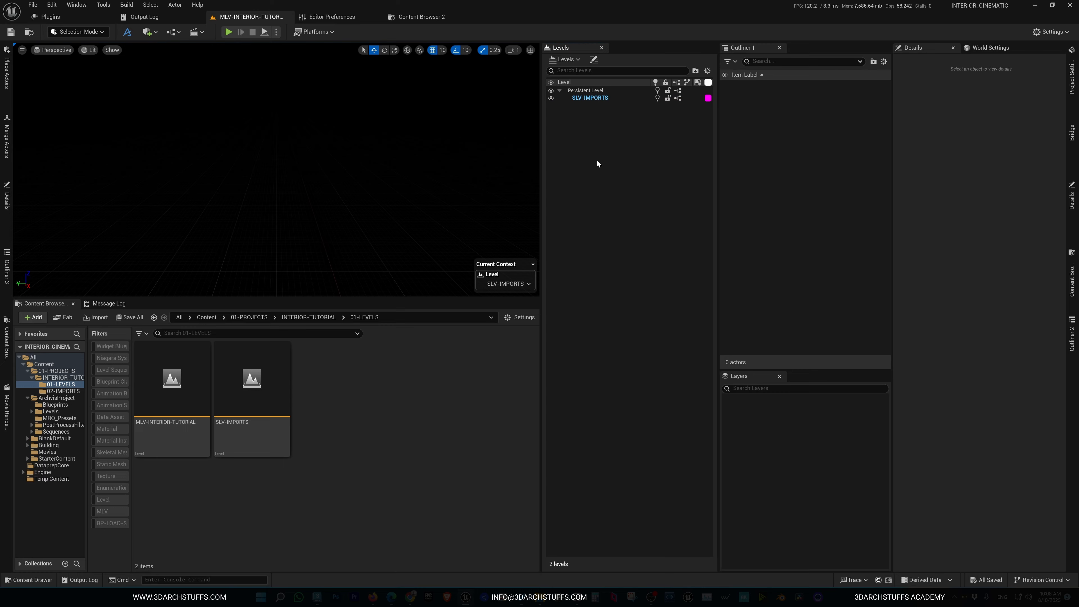
{"action": "left_click", "coordinate": [565, 59]}
{"action": "mouse_move", "coordinate": [616, 83]}
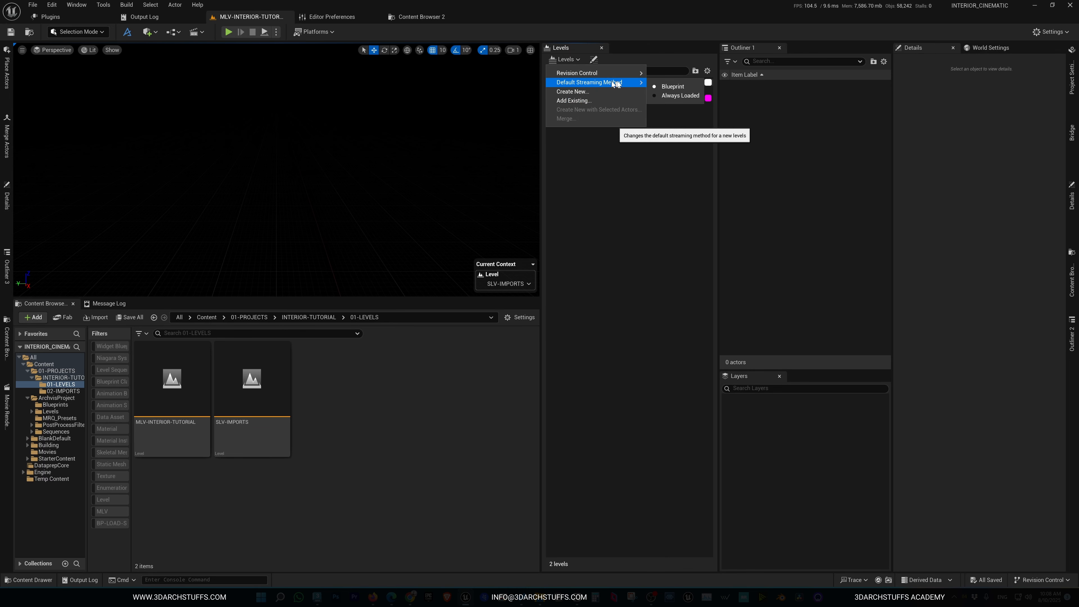
{"action": "left_click", "coordinate": [636, 198]}
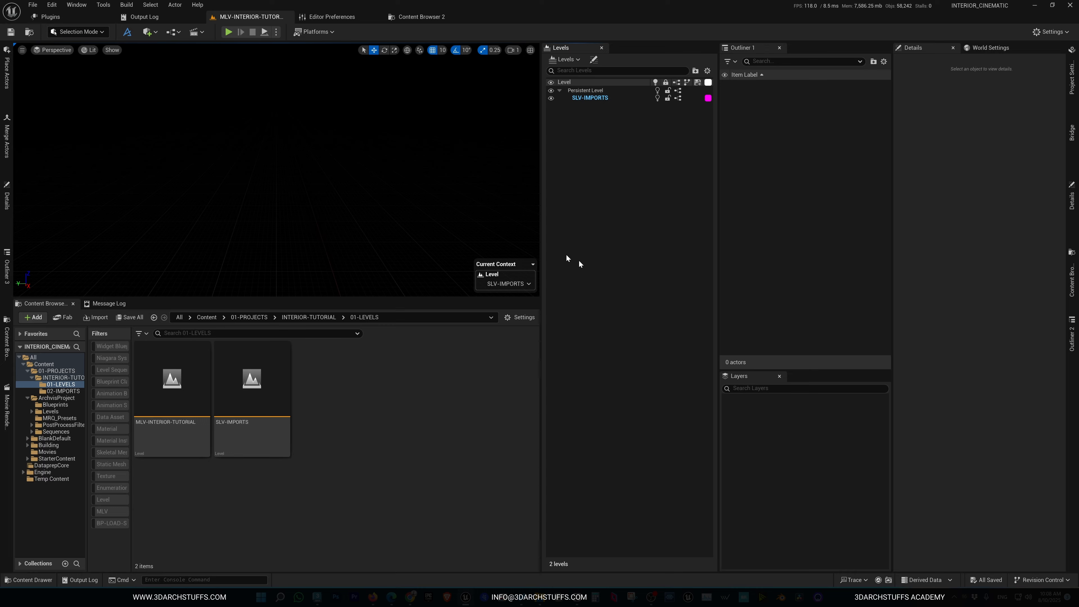
{"action": "left_click", "coordinate": [151, 32]}
{"action": "mouse_move", "coordinate": [169, 111]}
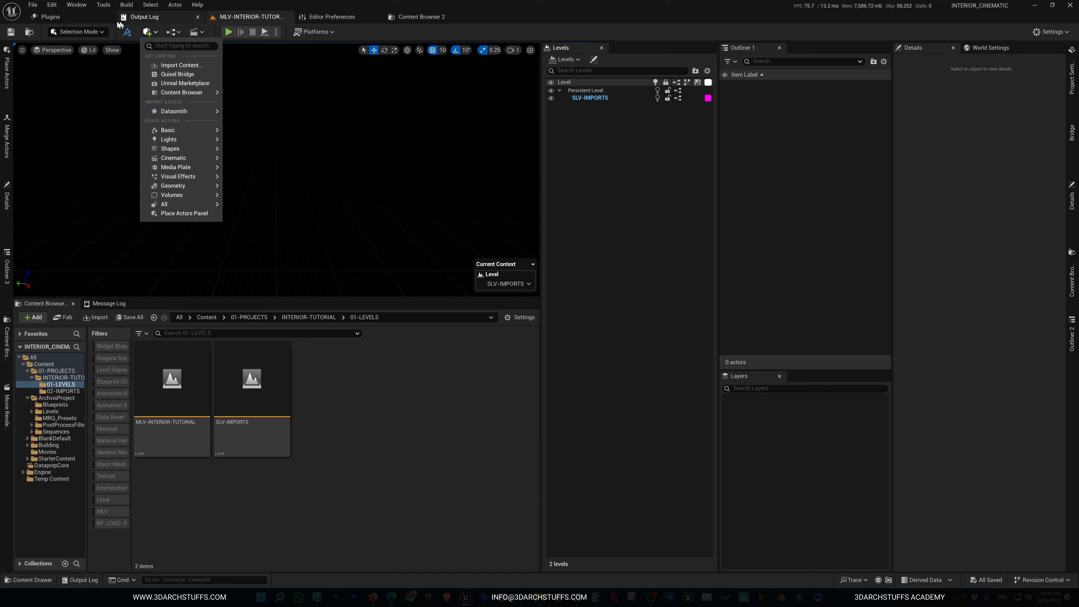
{"action": "mouse_move", "coordinate": [191, 133]}
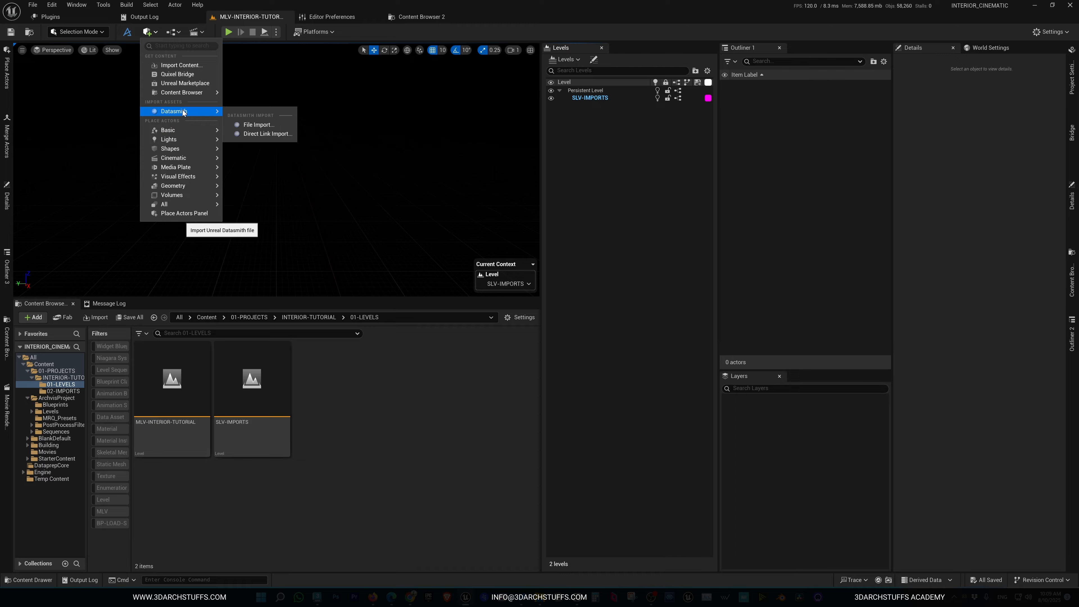
{"action": "left_click", "coordinate": [1071, 77]}
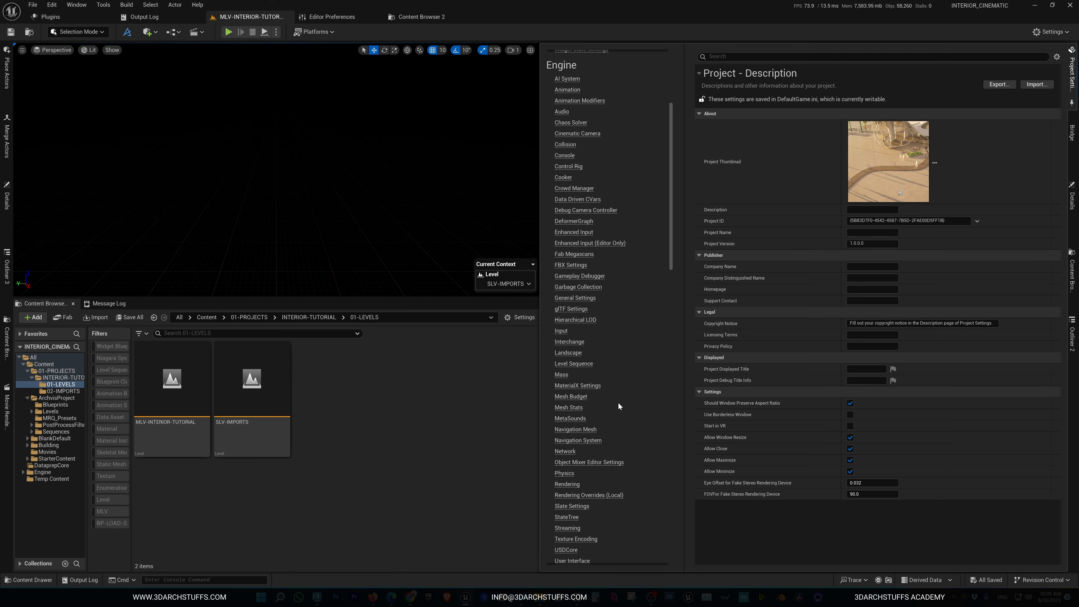
{"action": "left_click", "coordinate": [450, 385]}
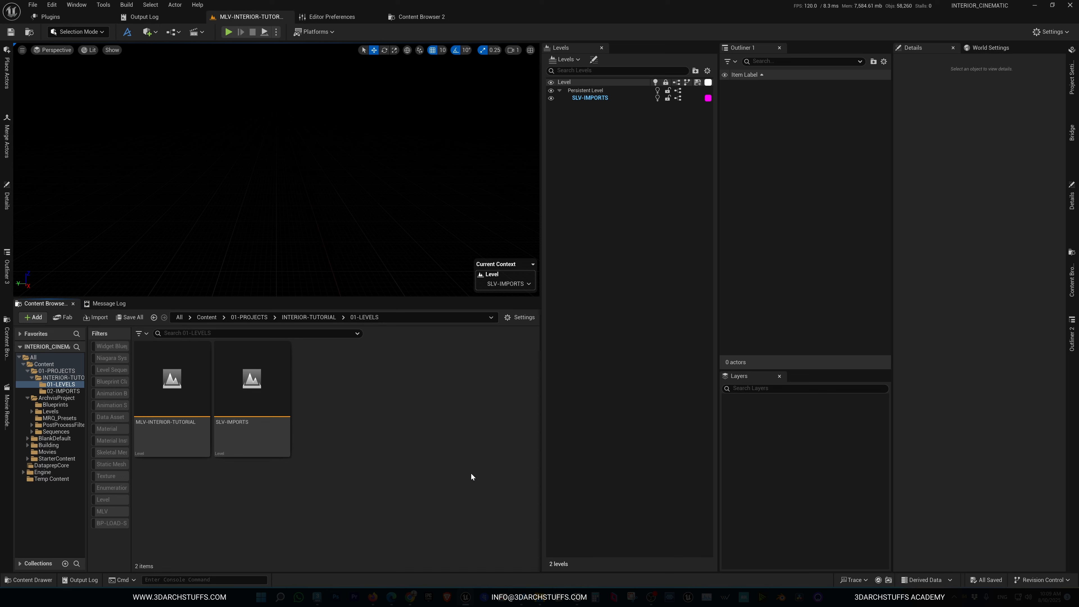
Save all changes and start a Datasmith file import of 01-EXPORT.udatasmith from the Desktop's EXPORT/TUTORIAL folder
{"action": "key", "text": "ctrl+shift+s"}
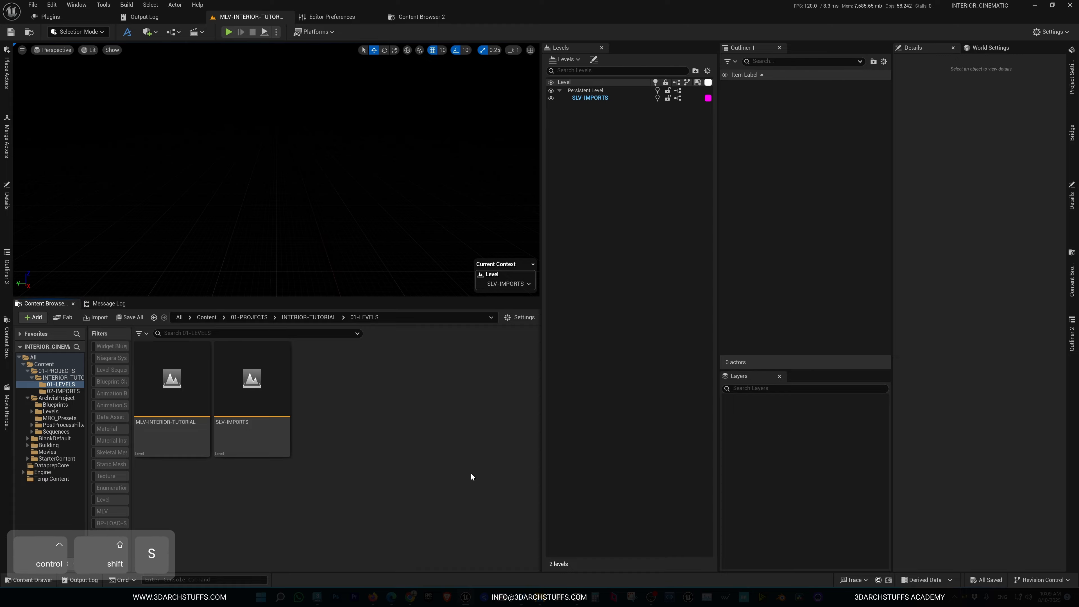
{"action": "left_click", "coordinate": [149, 33]}
{"action": "mouse_move", "coordinate": [183, 111]}
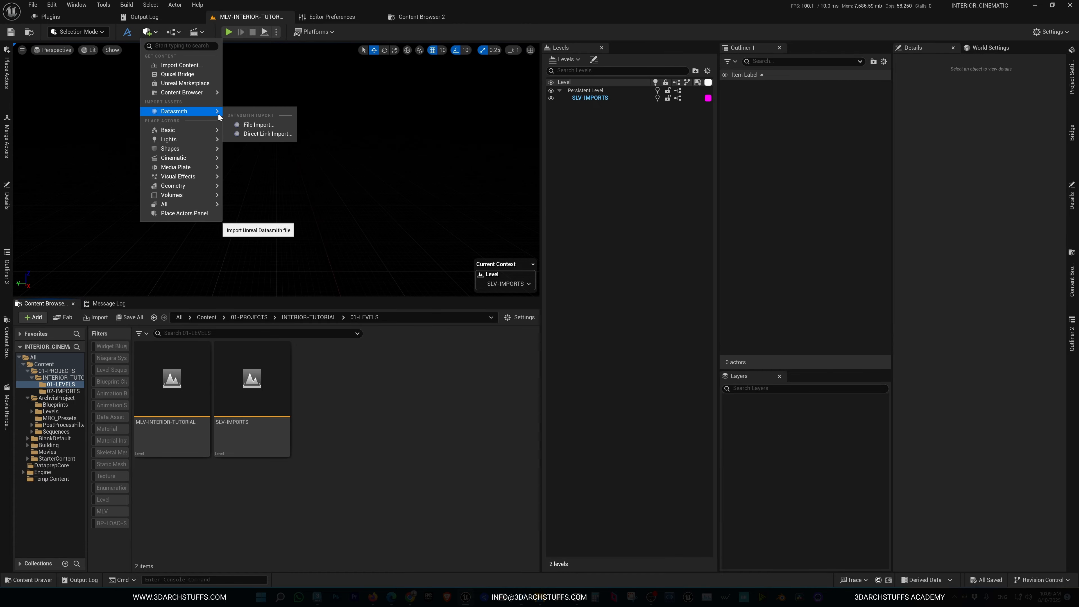
{"action": "left_click", "coordinate": [261, 123]}
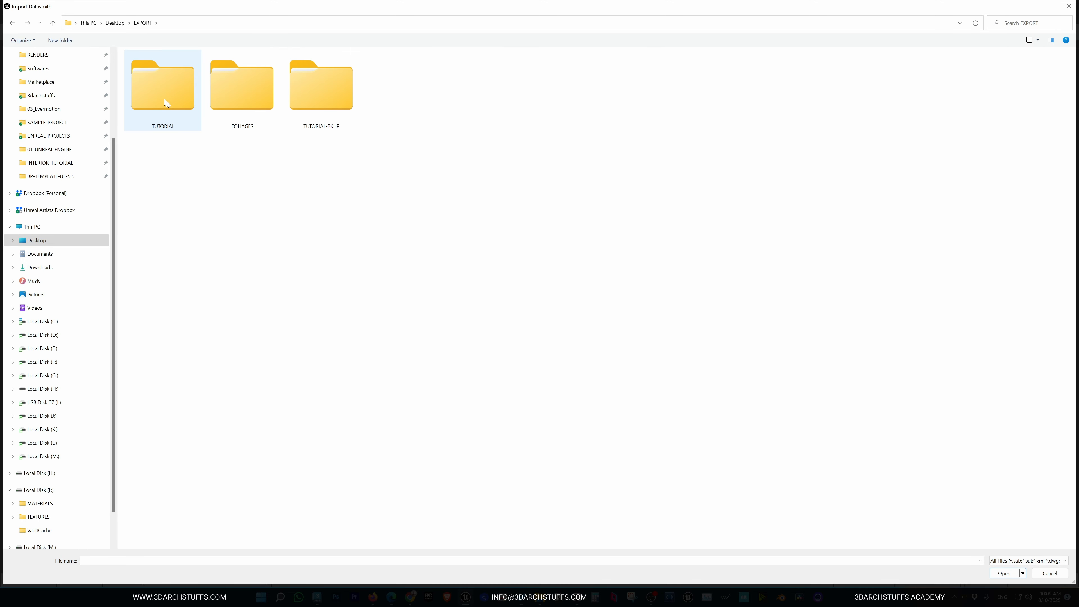
{"action": "double_click", "coordinate": [173, 94]}
{"action": "left_click", "coordinate": [152, 83]}
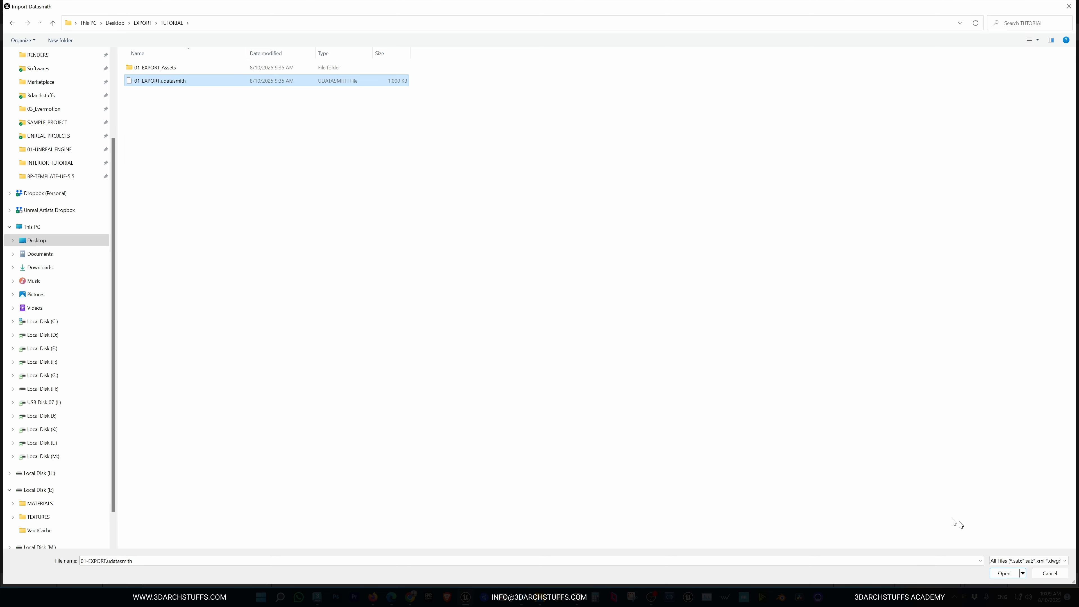
{"action": "left_click", "coordinate": [1001, 573]}
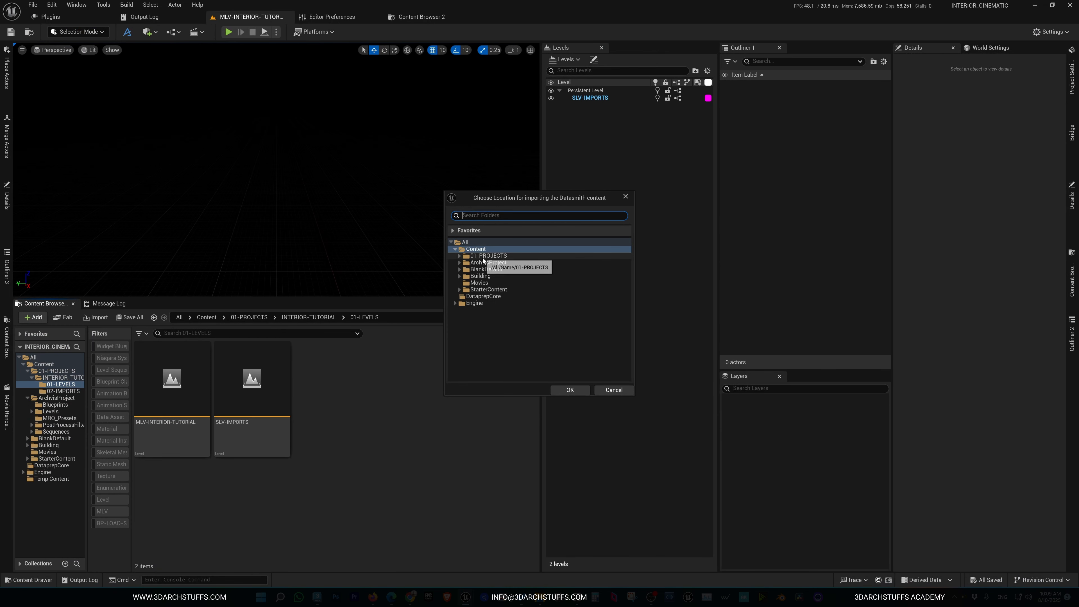
Choose the INTERIOR-TUTORIAL/02-IMPORTS folder as the destination for the Datasmith content
{"action": "left_click", "coordinate": [466, 256]}
{"action": "left_click", "coordinate": [459, 256]}
{"action": "left_click", "coordinate": [488, 263]}
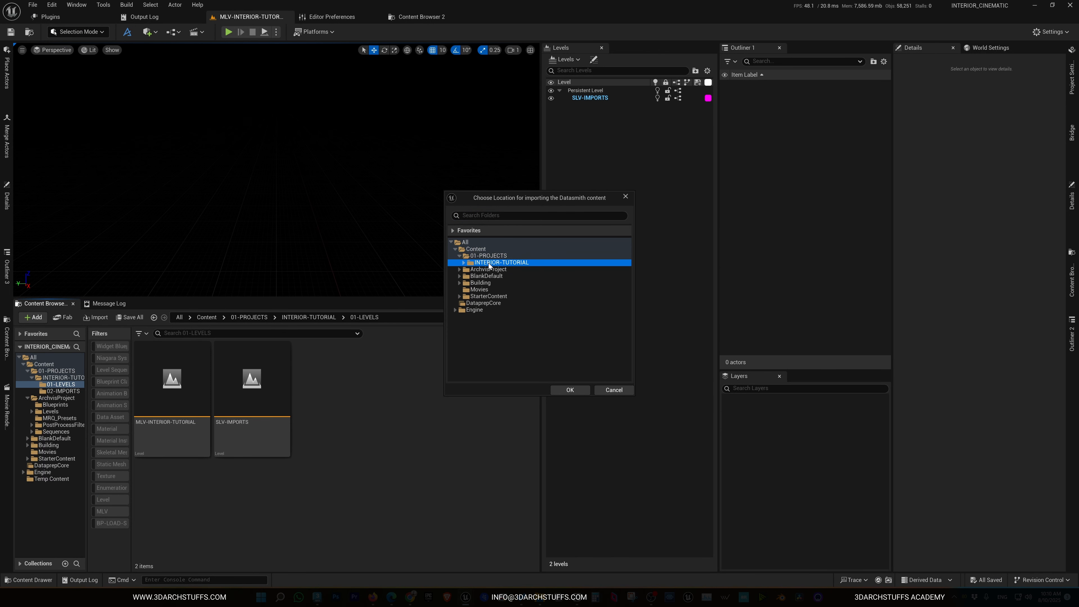
{"action": "left_click", "coordinate": [463, 262]}
{"action": "left_click", "coordinate": [493, 276]}
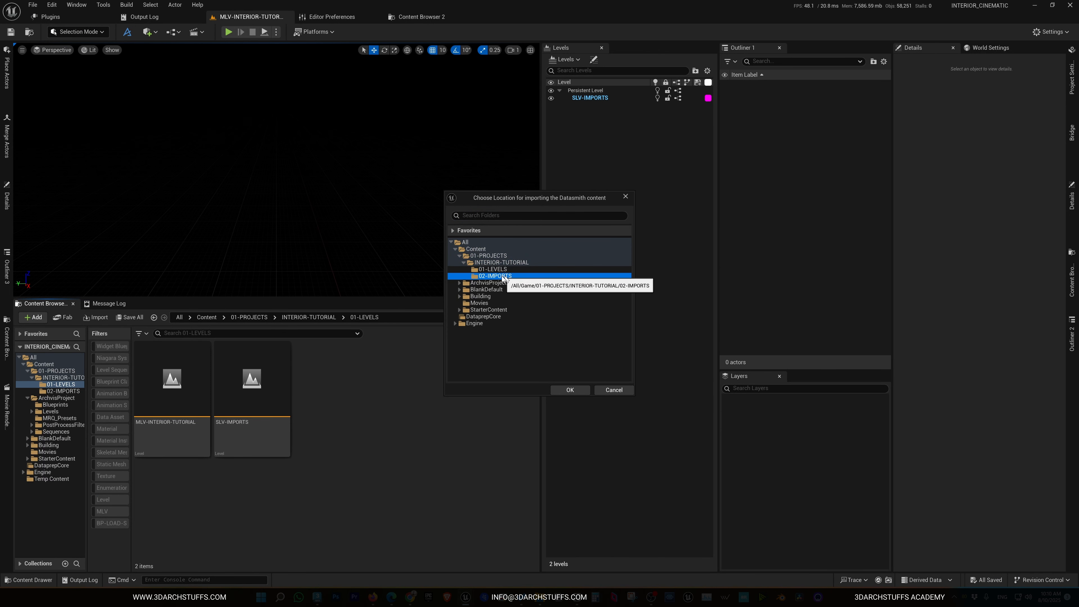
{"action": "left_click", "coordinate": [569, 390]}
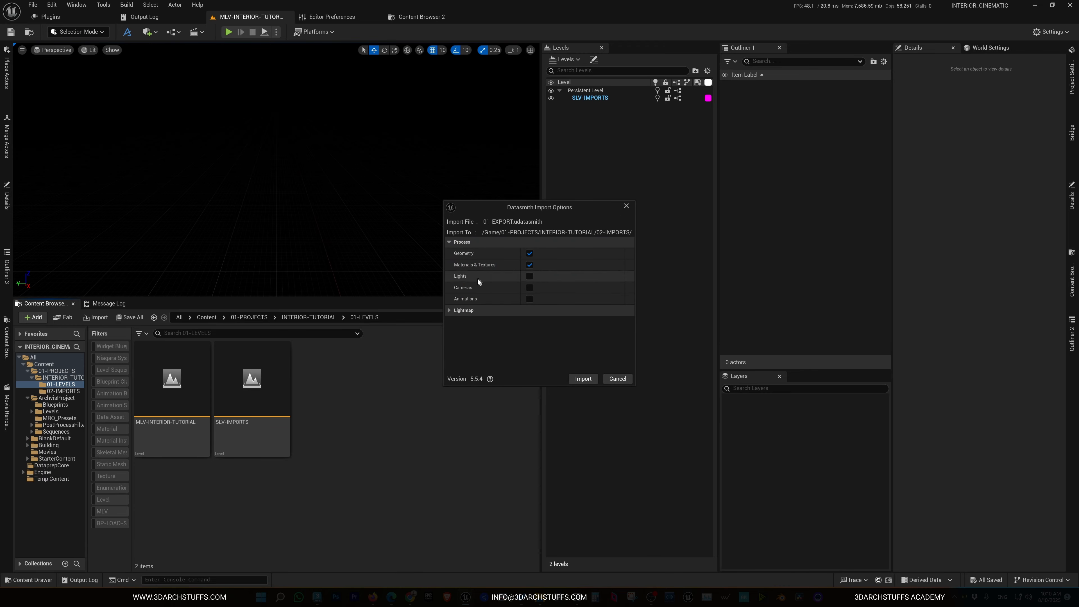
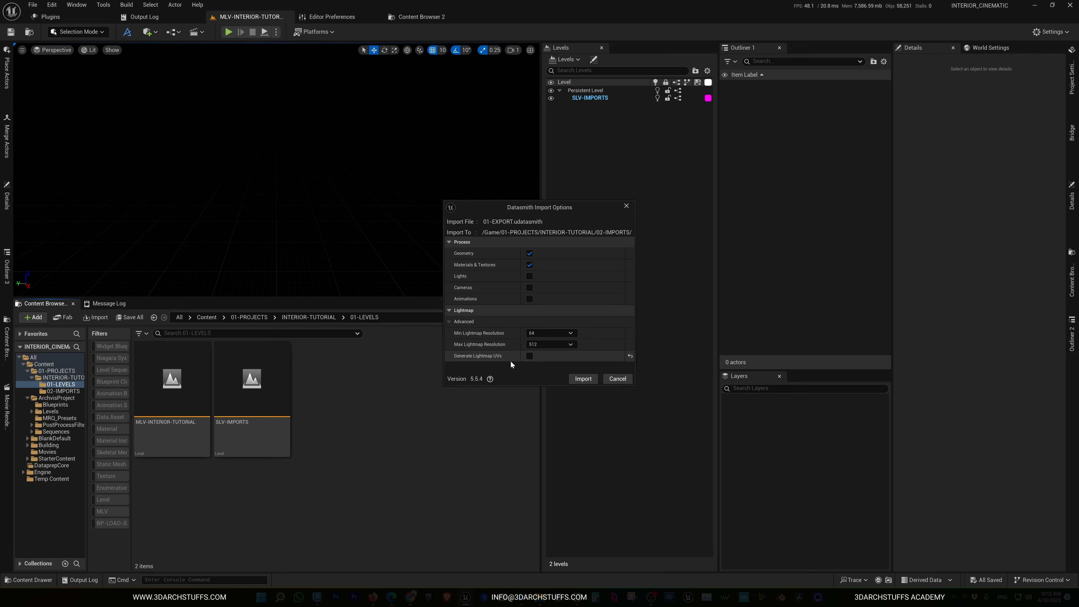
Confirm the Datasmith import with the default options, then save all unsaved levels and assets
{"action": "left_click", "coordinate": [582, 379]}
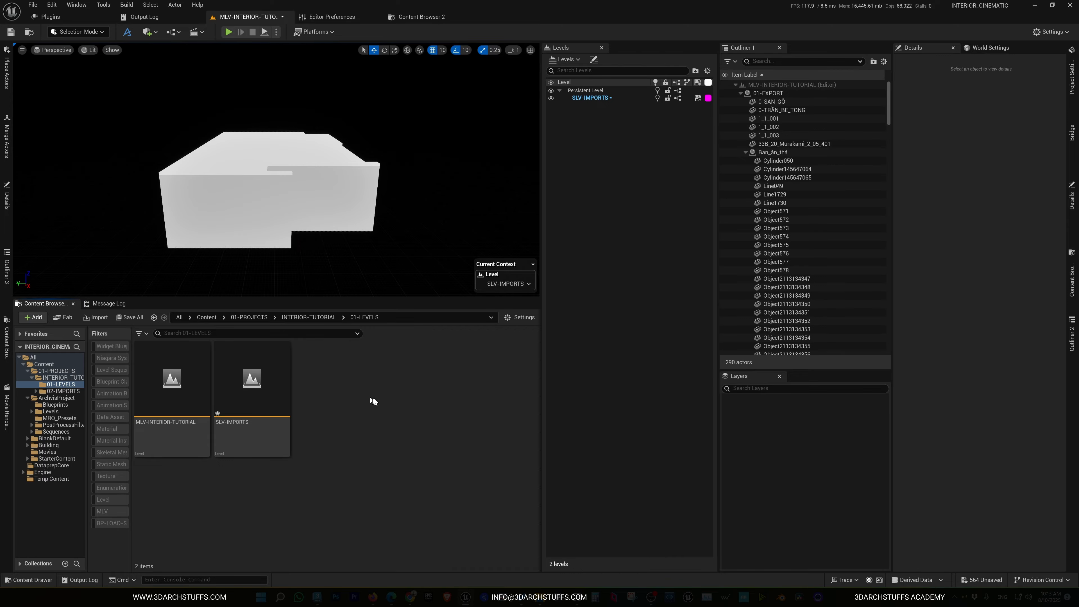
{"action": "left_click", "coordinate": [33, 5]}
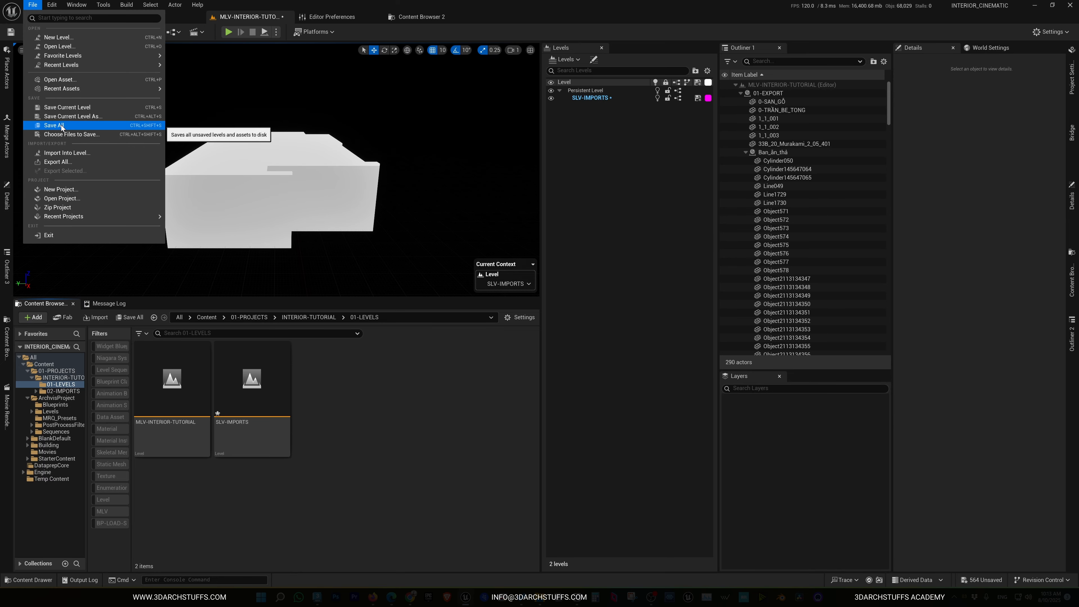
{"action": "left_click", "coordinate": [449, 448]}
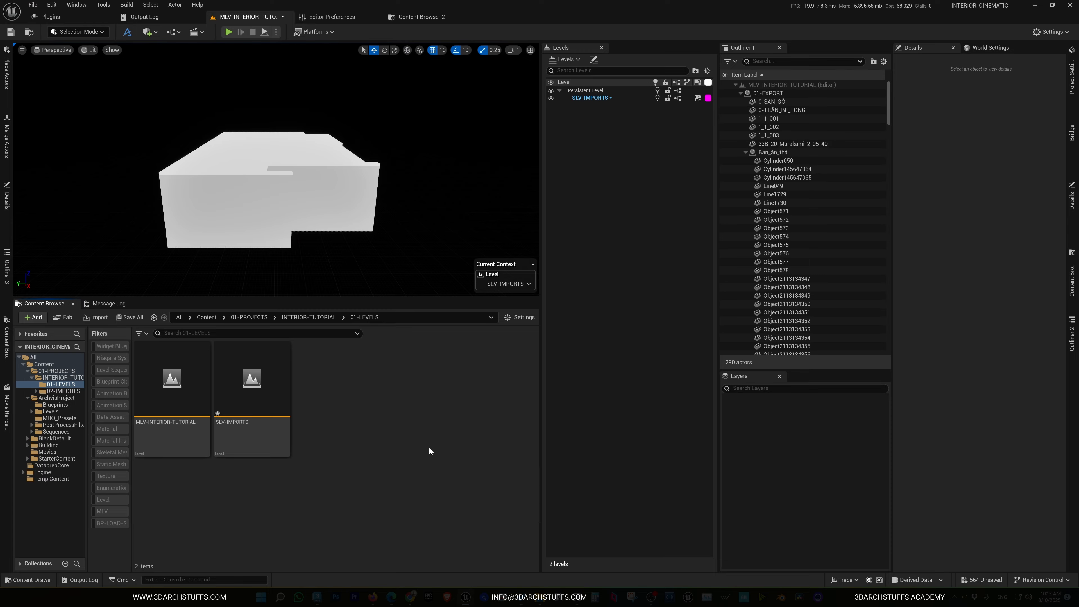
{"action": "left_click", "coordinate": [33, 5]}
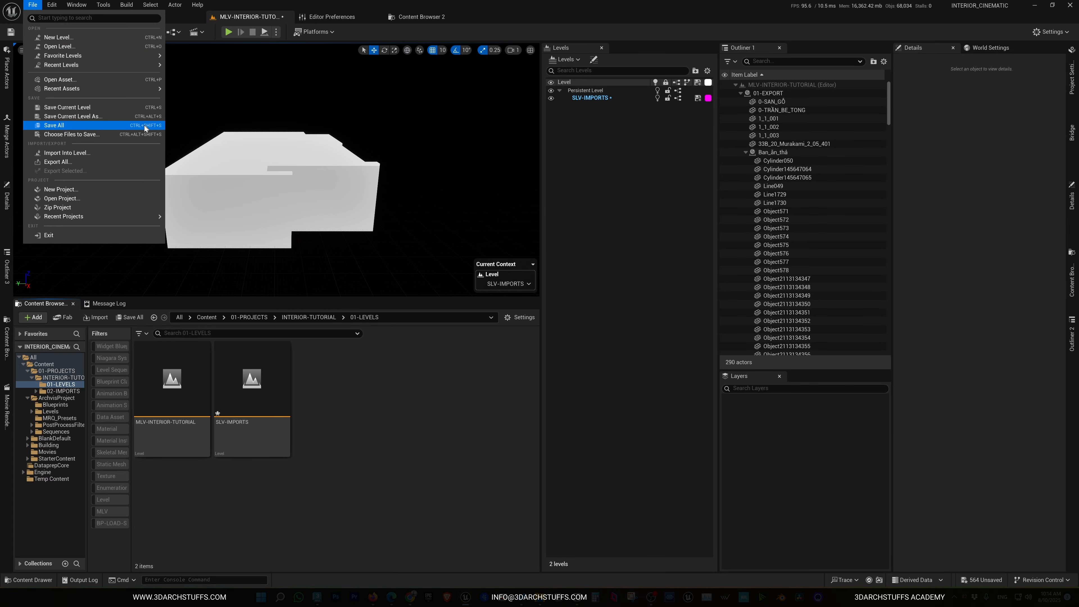
{"action": "left_click", "coordinate": [424, 468]}
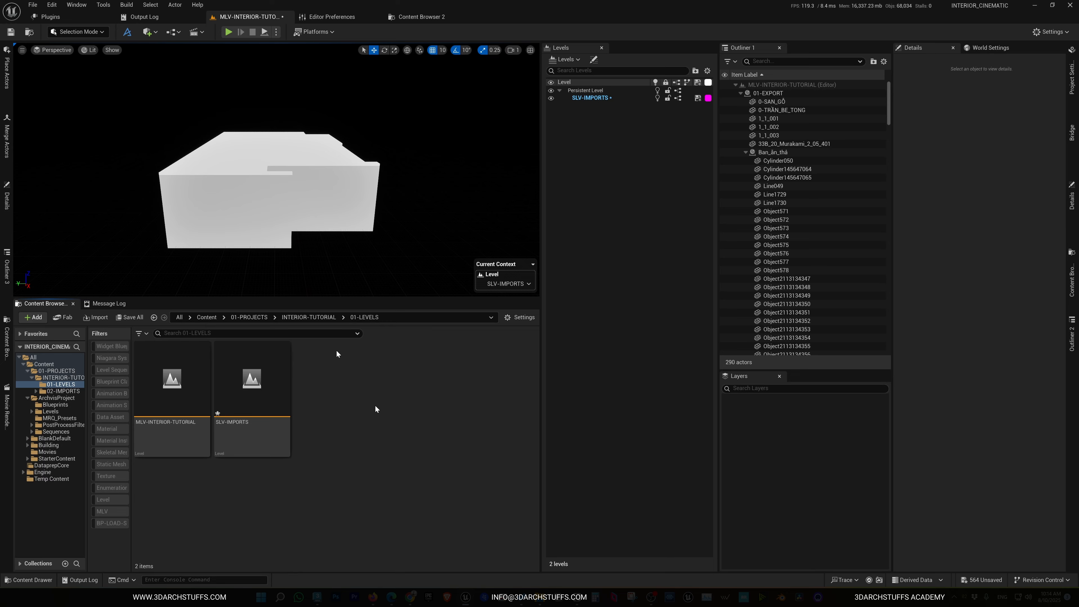
{"action": "left_click", "coordinate": [33, 5]}
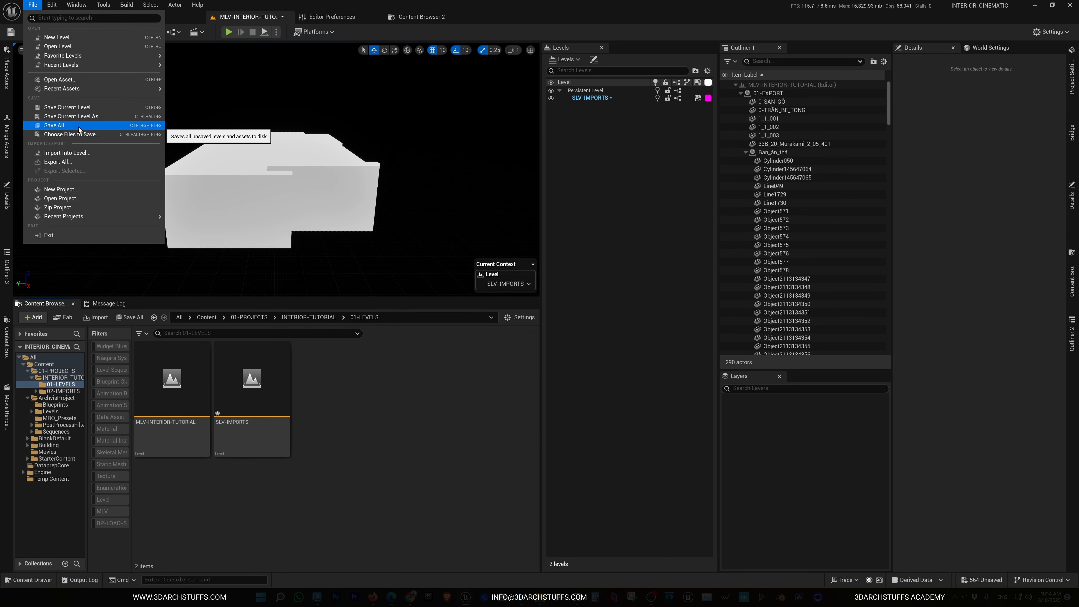
{"action": "left_click", "coordinate": [63, 128]}
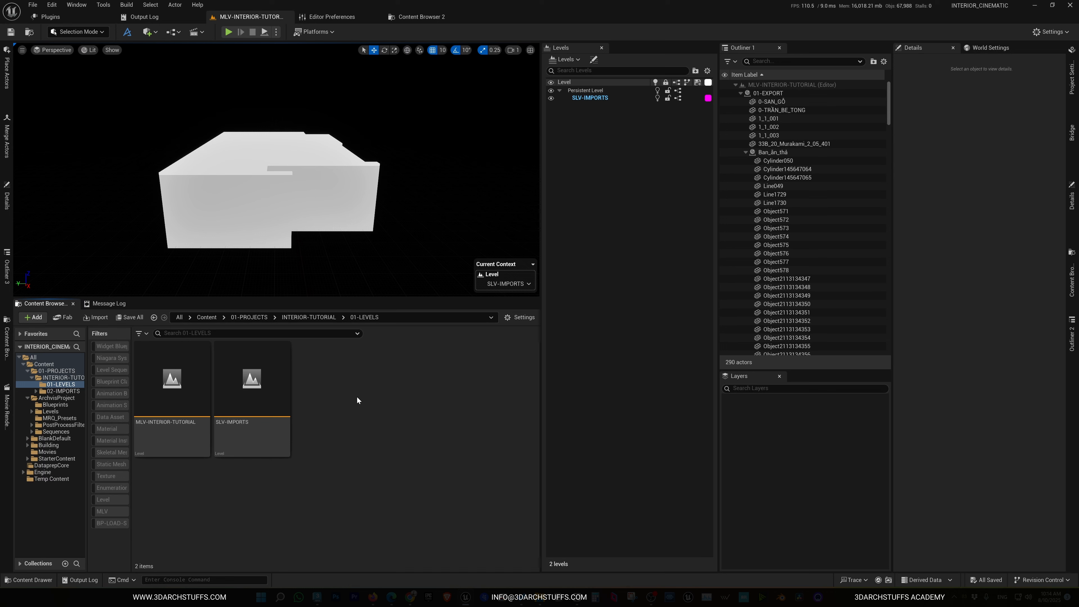
Switch the viewport view mode to Unlit
{"action": "left_click", "coordinate": [89, 51]}
{"action": "left_click", "coordinate": [105, 95]}
{"action": "right_click_drag", "start_coordinate": [356, 162], "coordinate": [342, 184]}
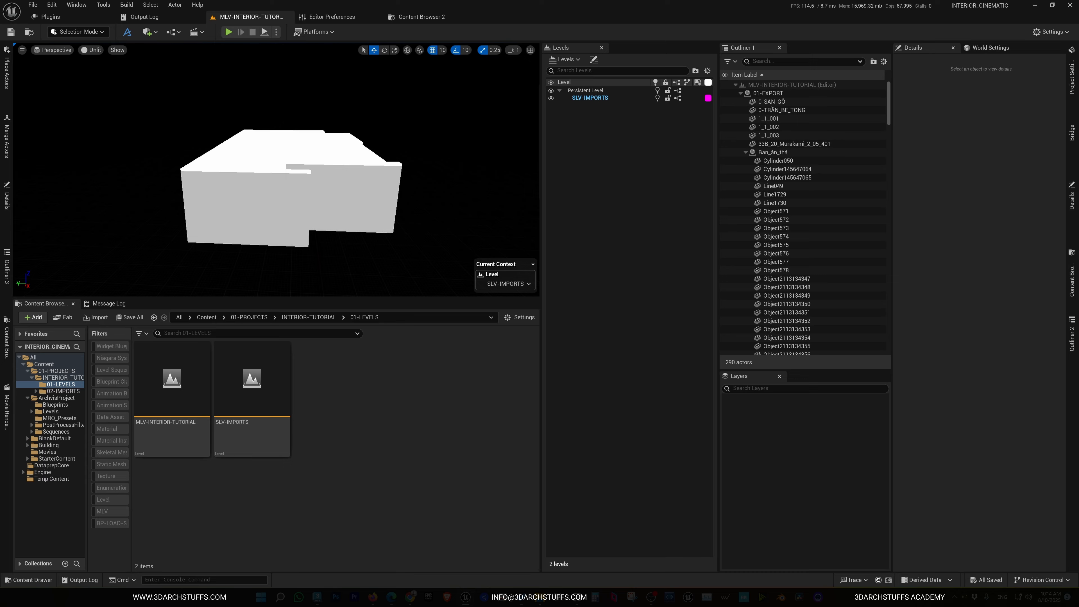
Fly the viewport camera from outside the building into the interior to inspect the imported model
{"action": "key", "text": "w"}
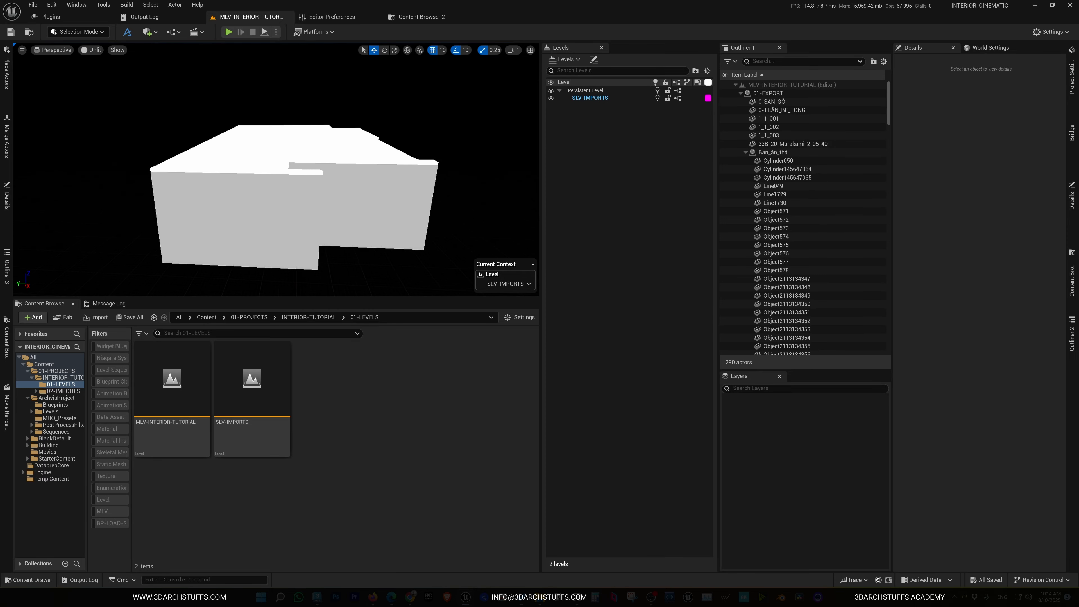
{"action": "key", "text": "s"}
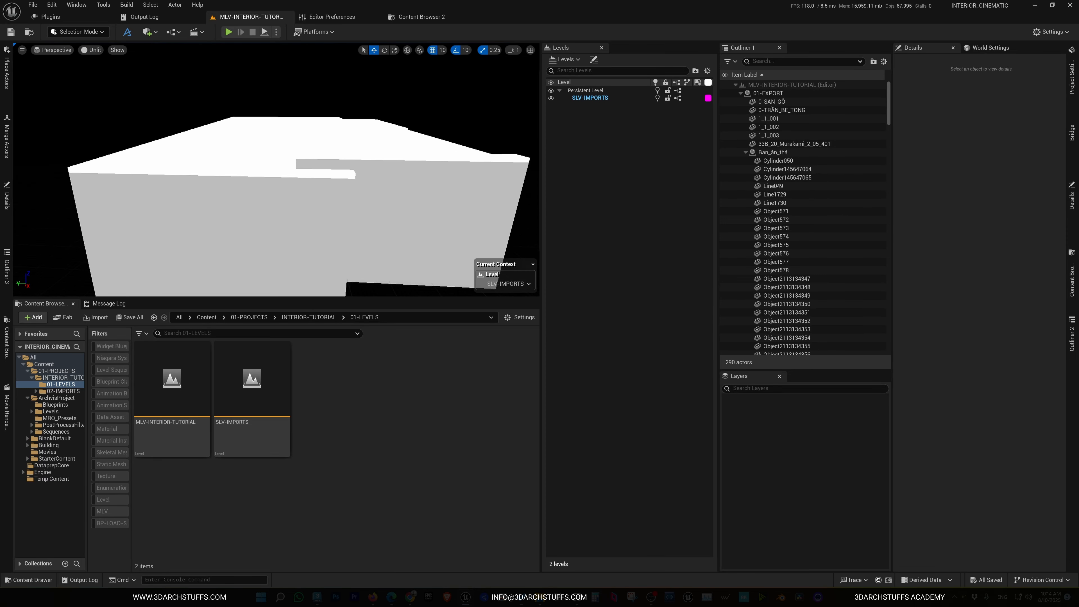
{"action": "key", "text": "d"}
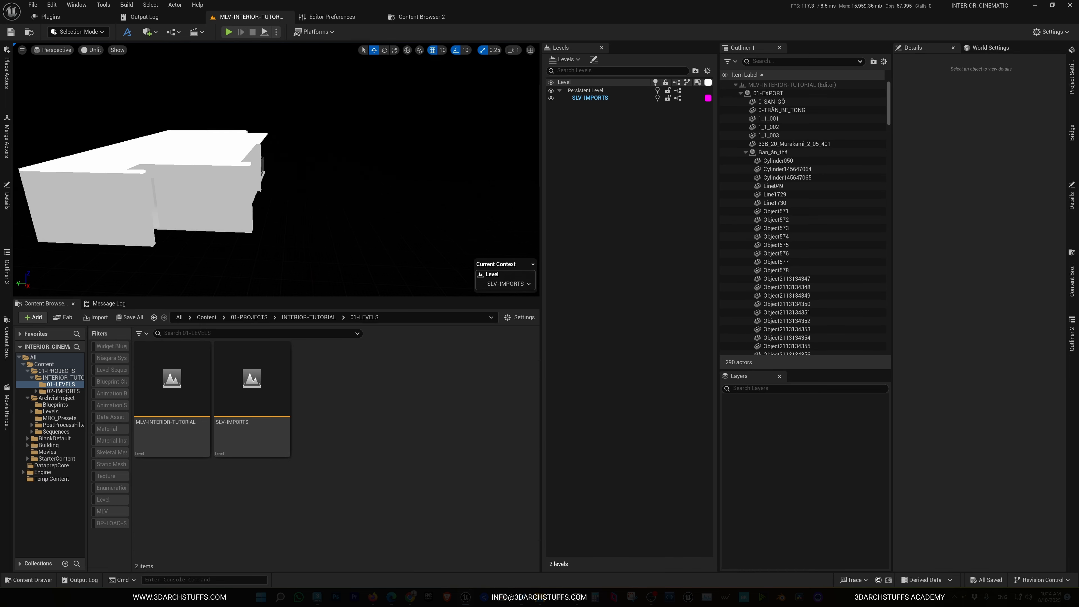
{"action": "key", "text": "a"}
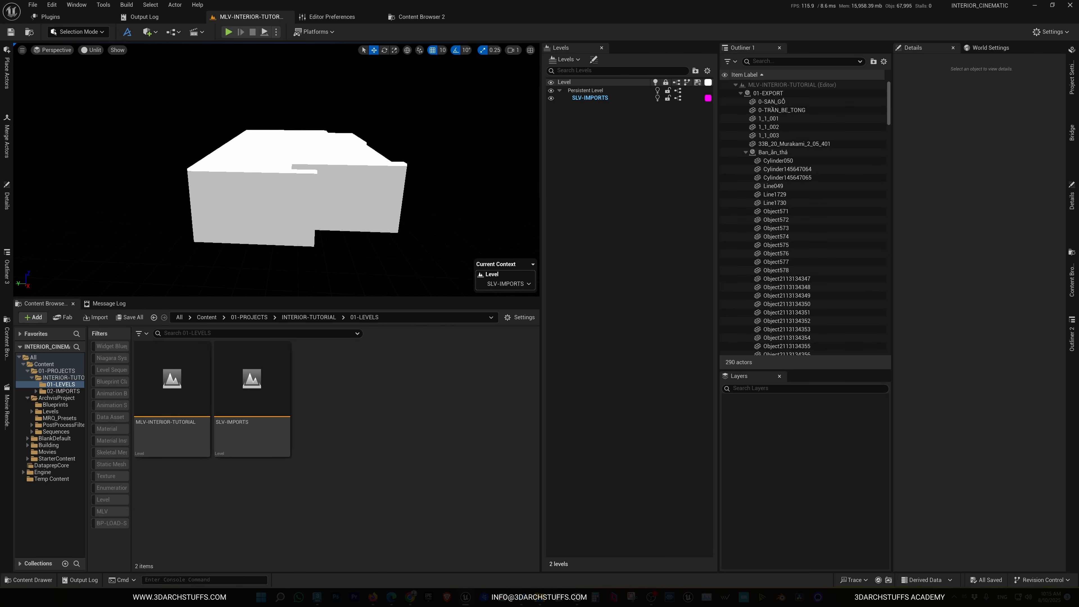
{"action": "key", "text": "w"}
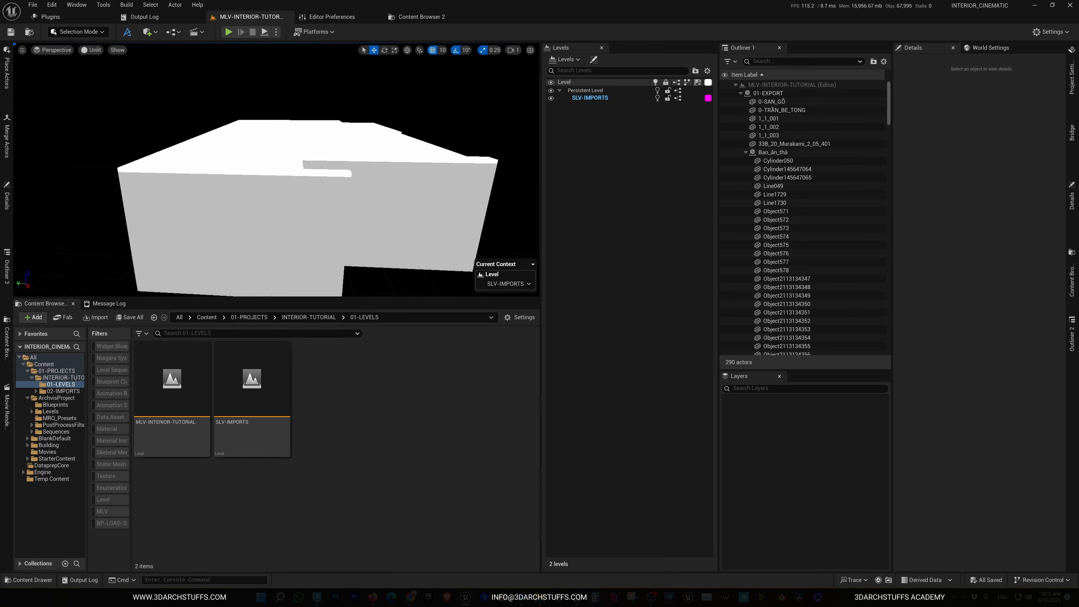
{"action": "key", "text": "s"}
{"action": "key", "text": "w"}
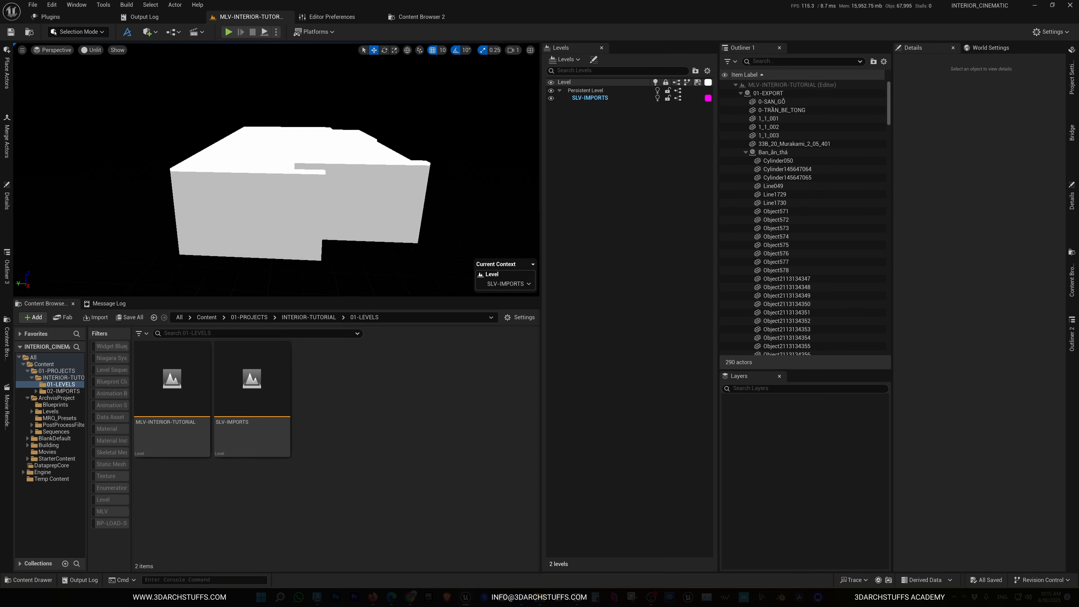
{"action": "key", "text": "s"}
{"action": "key", "text": "w"}
{"action": "key", "text": "s"}
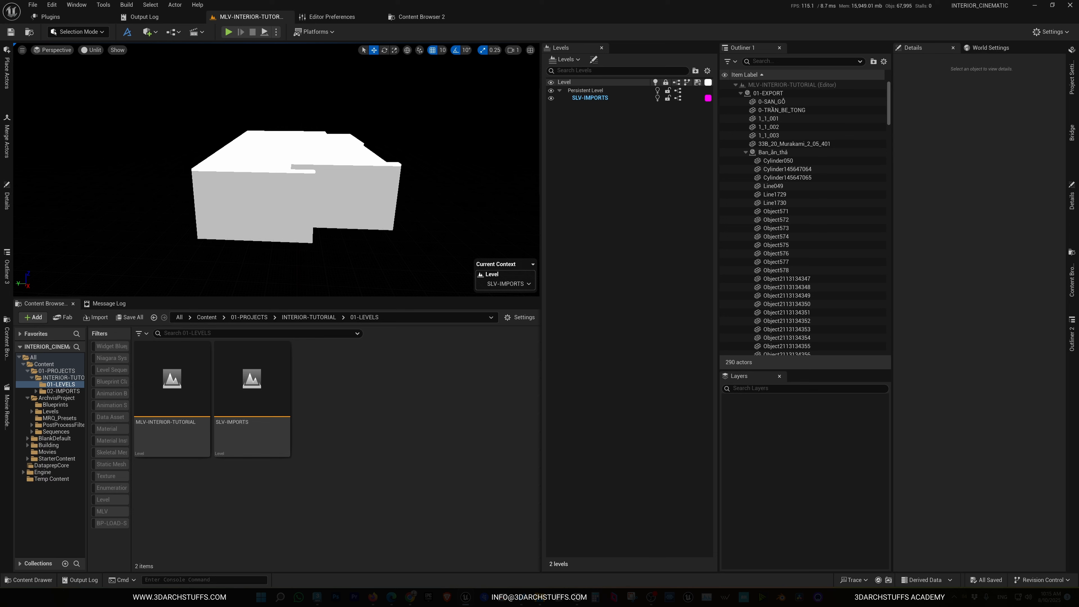
{"action": "scroll", "coordinate": [277, 170], "scroll_direction": "down", "scroll_amount": 1}
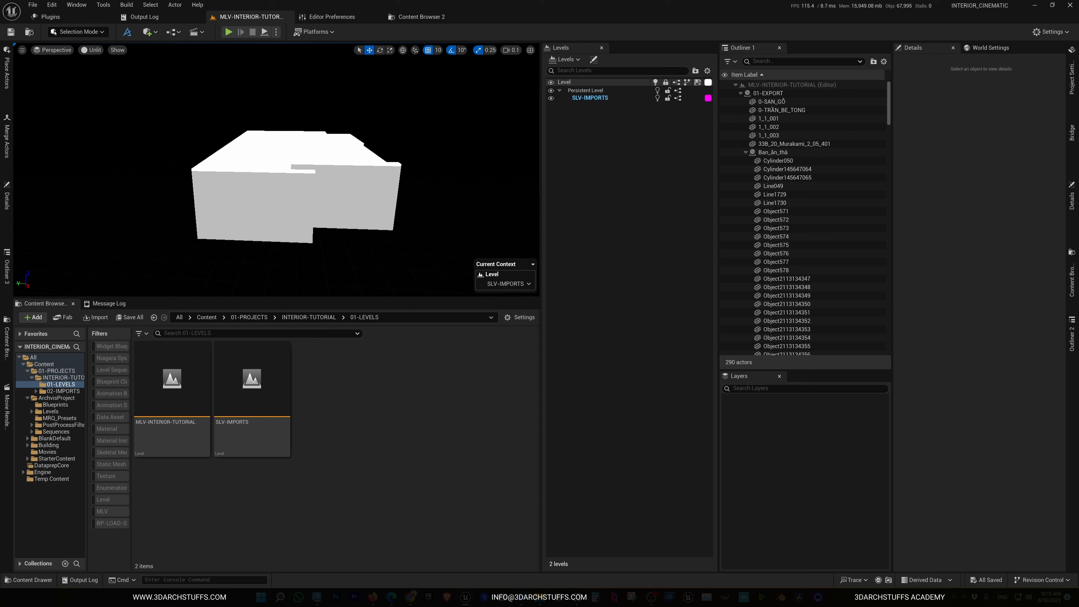
{"action": "key", "text": "w"}
{"action": "scroll", "coordinate": [277, 170], "scroll_direction": "up", "scroll_amount": 1}
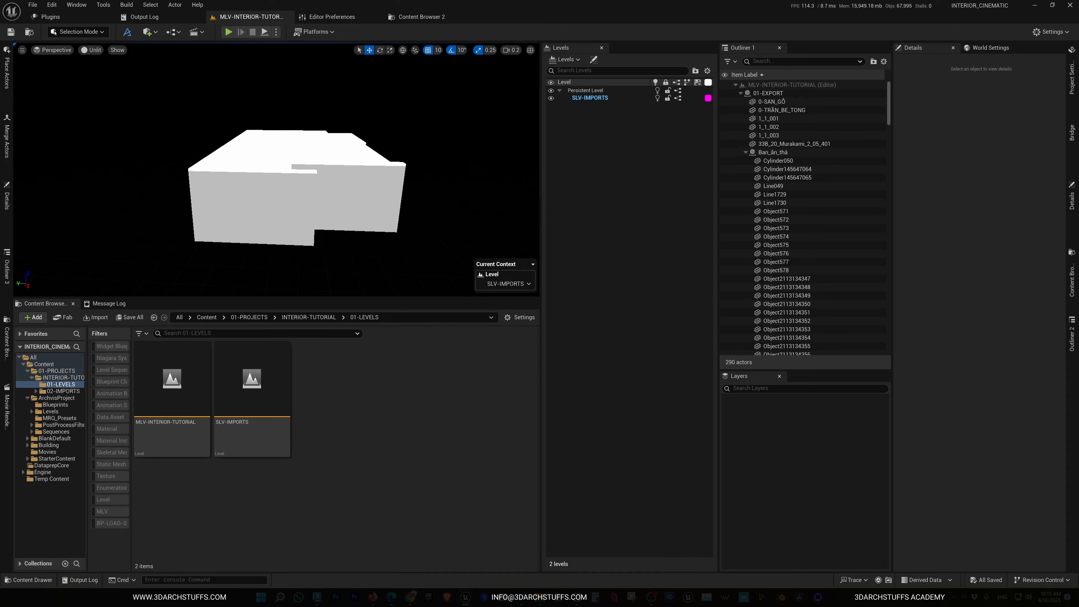
{"action": "key", "text": "w"}
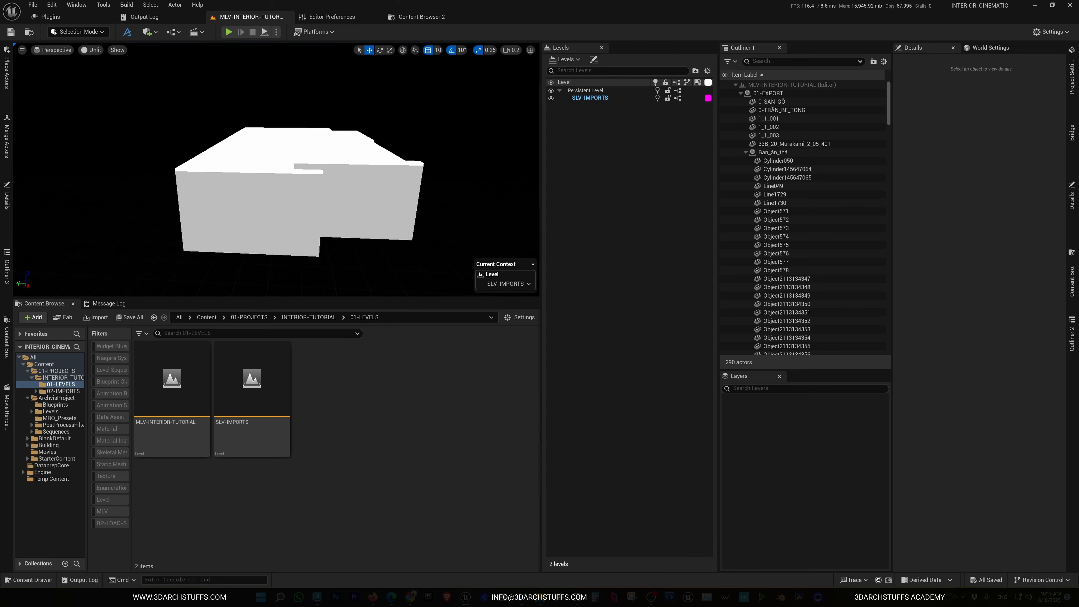
{"action": "key", "text": "w"}
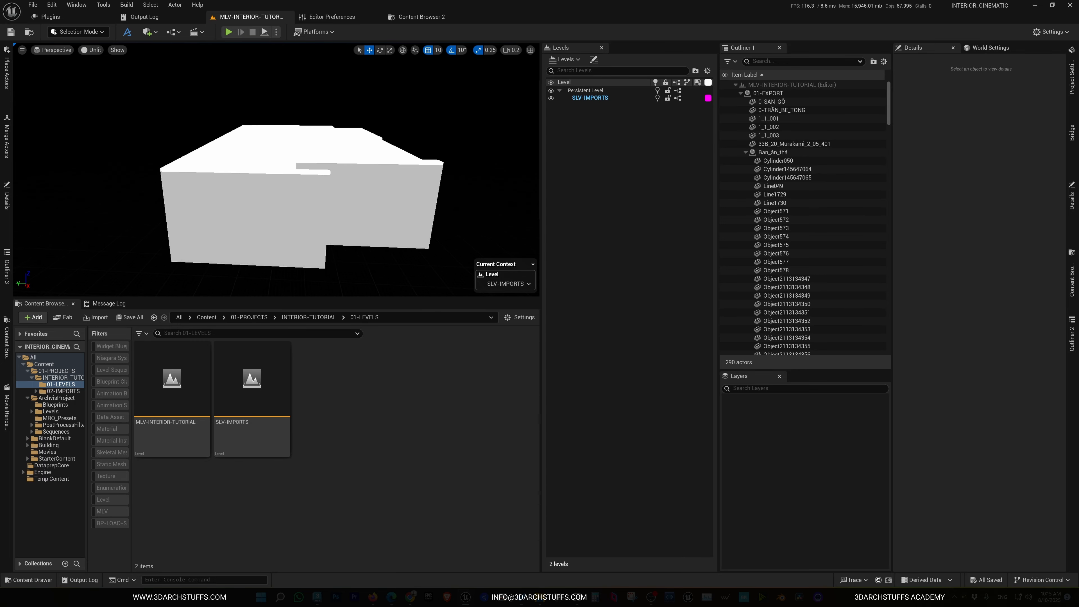
{"action": "key", "text": "w"}
{"action": "right_click_drag", "start_coordinate": [276, 170], "coordinate": [136, 154]}
{"action": "key", "text": "w"}
{"action": "scroll", "coordinate": [276, 170], "scroll_direction": "up", "scroll_amount": 1}
{"action": "key", "text": "w"}
{"action": "scroll", "coordinate": [276, 170], "scroll_direction": "up", "scroll_amount": 2}
{"action": "key", "text": "w"}
{"action": "scroll", "coordinate": [276, 170], "scroll_direction": "up", "scroll_amount": 2}
{"action": "key", "text": "w"}
{"action": "mouse_move", "coordinate": [313, 186]}
{"action": "right_mouse_down"}
{"action": "mouse_move", "coordinate": [157, 187]}
{"action": "mouse_move", "coordinate": [345, 182]}
{"action": "mouse_move", "coordinate": [317, 186]}
{"action": "mouse_move", "coordinate": [337, 186]}
{"action": "mouse_move", "coordinate": [331, 198]}
{"action": "right_mouse_up"}
{"action": "scroll", "coordinate": [313, 185], "scroll_direction": "down", "scroll_amount": 2}
{"action": "key", "text": "s"}
{"action": "key", "text": "d"}
{"action": "scroll", "coordinate": [313, 186], "scroll_direction": "down", "scroll_amount": 3}
{"action": "key", "text": "w"}
{"action": "scroll", "coordinate": [313, 185], "scroll_direction": "down", "scroll_amount": 1}
{"action": "key", "text": "w"}
{"action": "scroll", "coordinate": [327, 198], "scroll_direction": "up", "scroll_amount": 1}
{"action": "key", "text": "s"}
{"action": "scroll", "coordinate": [329, 195], "scroll_direction": "up", "scroll_amount": 7}
{"action": "scroll", "coordinate": [331, 198], "scroll_direction": "up", "scroll_amount": 4}
{"action": "key", "text": "w"}
{"action": "scroll", "coordinate": [330, 198], "scroll_direction": "down", "scroll_amount": 4}
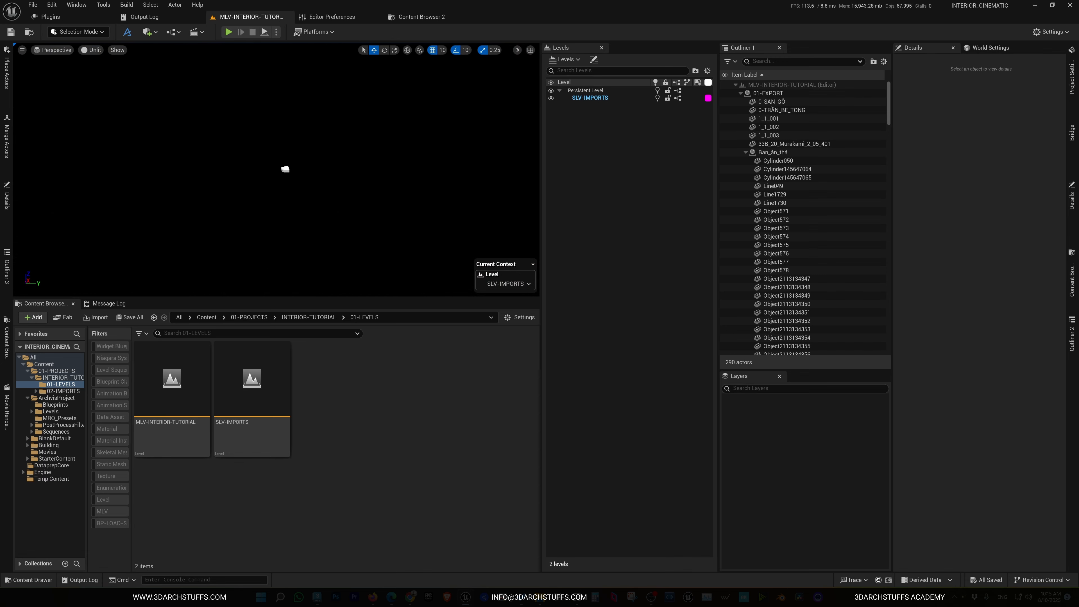
{"action": "key", "text": "w"}
{"action": "right_click_drag", "start_coordinate": [330, 198], "coordinate": [342, 187]}
{"action": "scroll", "coordinate": [330, 198], "scroll_direction": "down", "scroll_amount": 7}
{"action": "key", "text": "w"}
{"action": "key", "text": "w"}
{"action": "key", "text": "s"}
{"action": "scroll", "coordinate": [336, 183], "scroll_direction": "down", "scroll_amount": 1}
{"action": "scroll", "coordinate": [336, 183], "scroll_direction": "down", "scroll_amount": 4}
{"action": "key", "text": "w"}
{"action": "key", "text": "w"}
{"action": "scroll", "coordinate": [337, 183], "scroll_direction": "down", "scroll_amount": 2}
{"action": "key", "text": "s"}
{"action": "scroll", "coordinate": [341, 187], "scroll_direction": "down", "scroll_amount": 1}
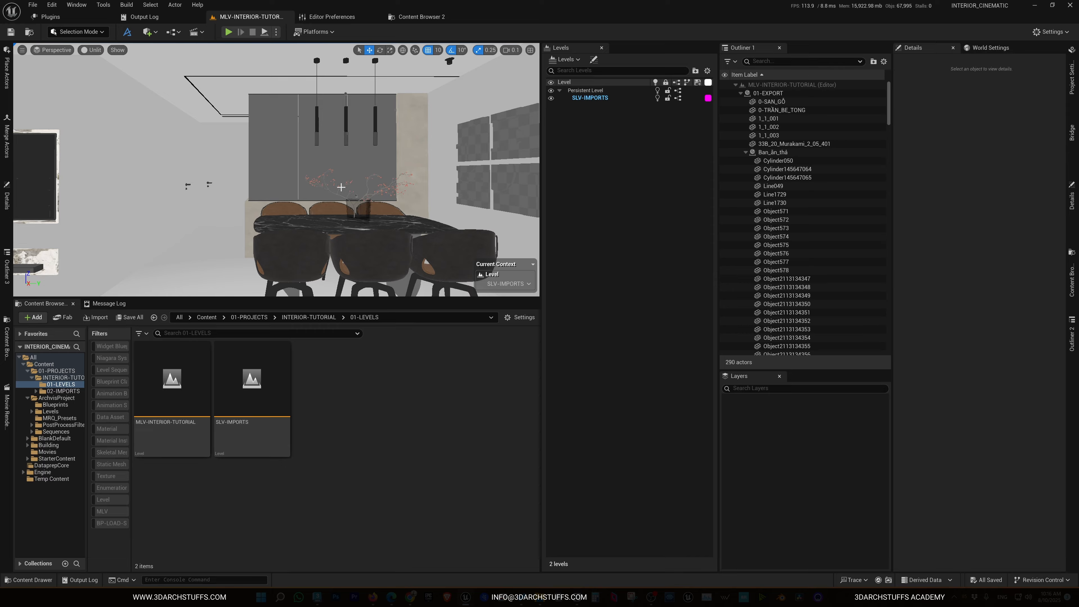
Frame a view looking toward the dining area and save it as camera bookmark 1
{"action": "key", "text": "s"}
{"action": "mouse_move", "coordinate": [341, 179]}
{"action": "right_mouse_down"}
{"action": "mouse_move", "coordinate": [282, 188]}
{"action": "mouse_move", "coordinate": [361, 192]}
{"action": "mouse_move", "coordinate": [361, 181]}
{"action": "right_mouse_up"}
{"action": "scroll", "coordinate": [341, 179], "scroll_direction": "up", "scroll_amount": 2}
{"action": "scroll", "coordinate": [346, 179], "scroll_direction": "up", "scroll_amount": 2}
{"action": "key", "text": "w"}
{"action": "key", "text": "s"}
{"action": "scroll", "coordinate": [360, 186], "scroll_direction": "down", "scroll_amount": 3}
{"action": "key", "text": "e"}
{"action": "key", "text": "w"}
{"action": "key", "text": "w"}
{"action": "scroll", "coordinate": [363, 182], "scroll_direction": "down", "scroll_amount": 1}
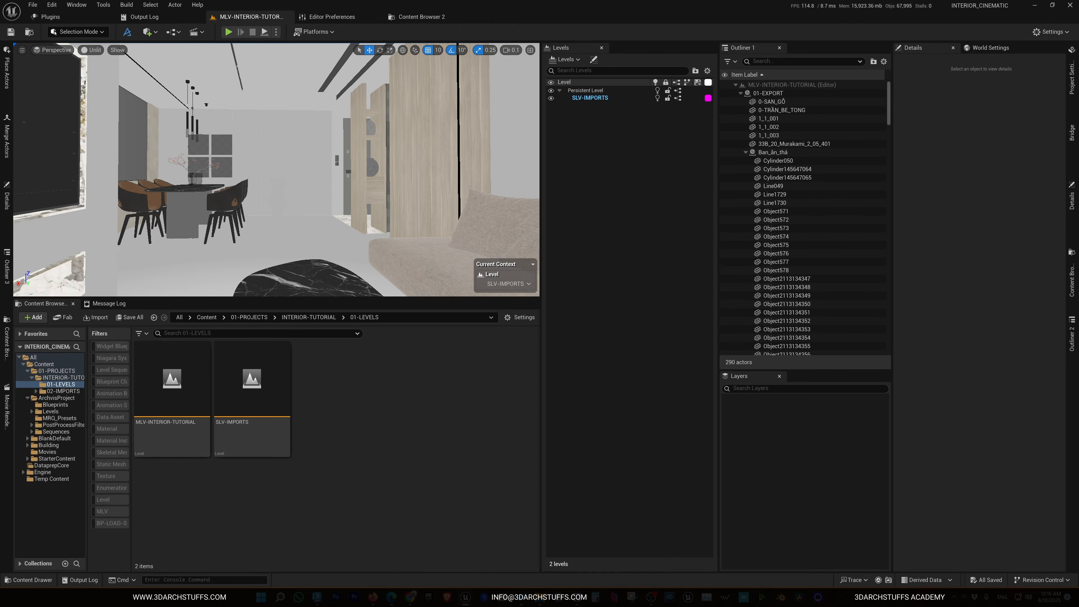
{"action": "key", "text": "d"}
{"action": "key", "text": "s"}
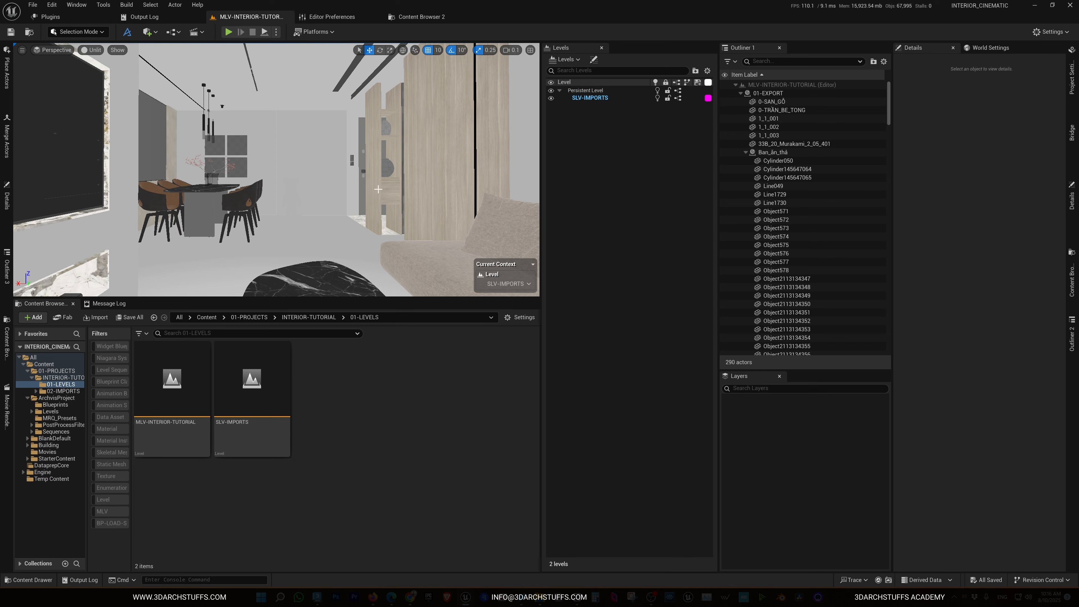
{"action": "key", "text": "ctrl"}
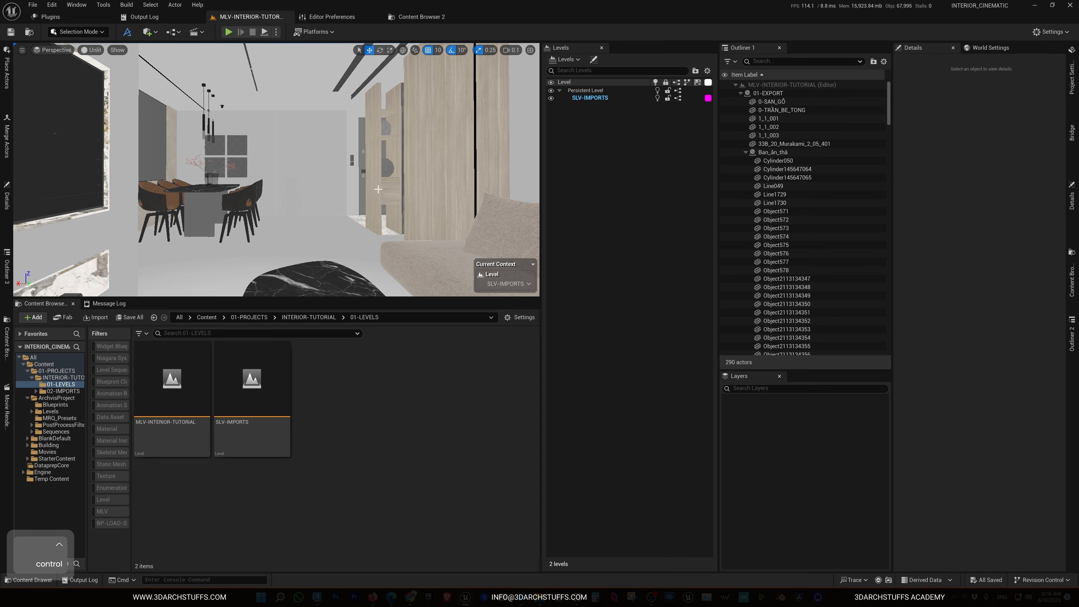
{"action": "key", "text": "ctrl"}
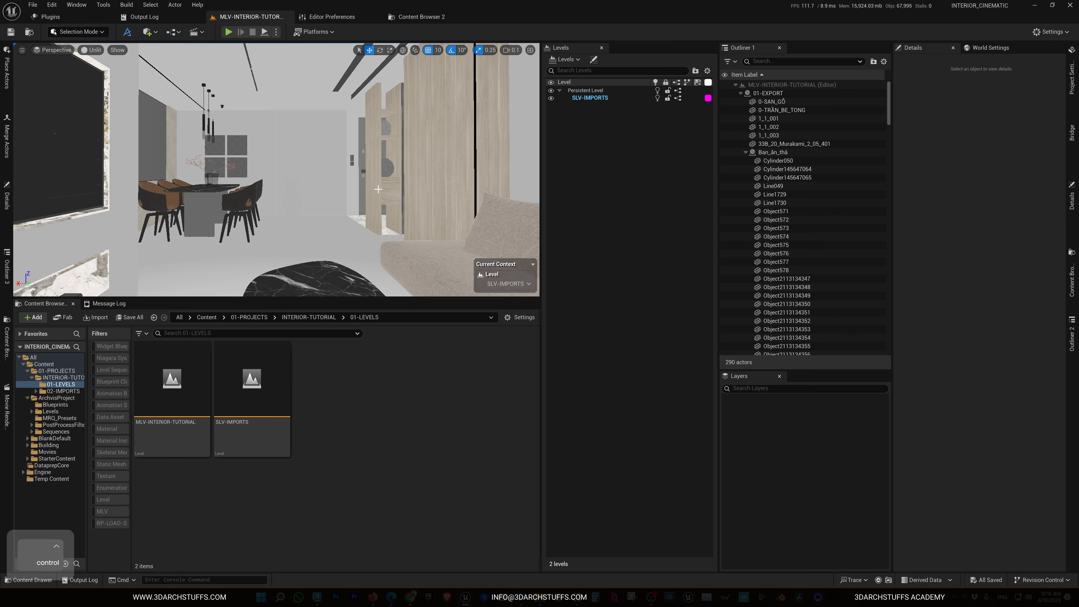
{"action": "key", "text": "ctrl+1"}
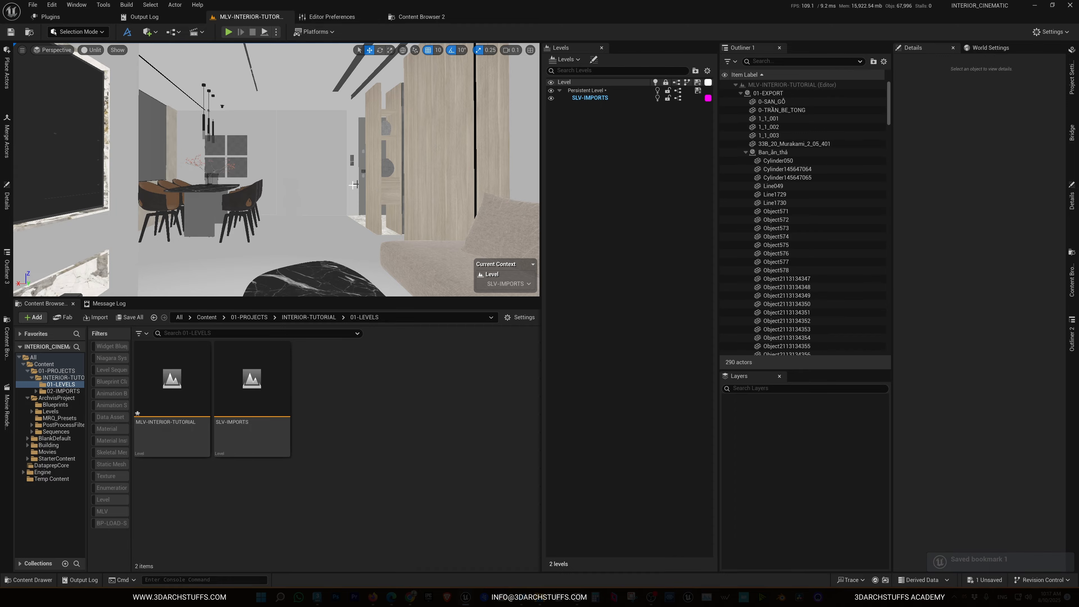
Recall bookmark 1, then frame a view toward the living room sofa and save it as bookmark 2
{"action": "right_click_drag", "start_coordinate": [318, 218], "coordinate": [404, 187]}
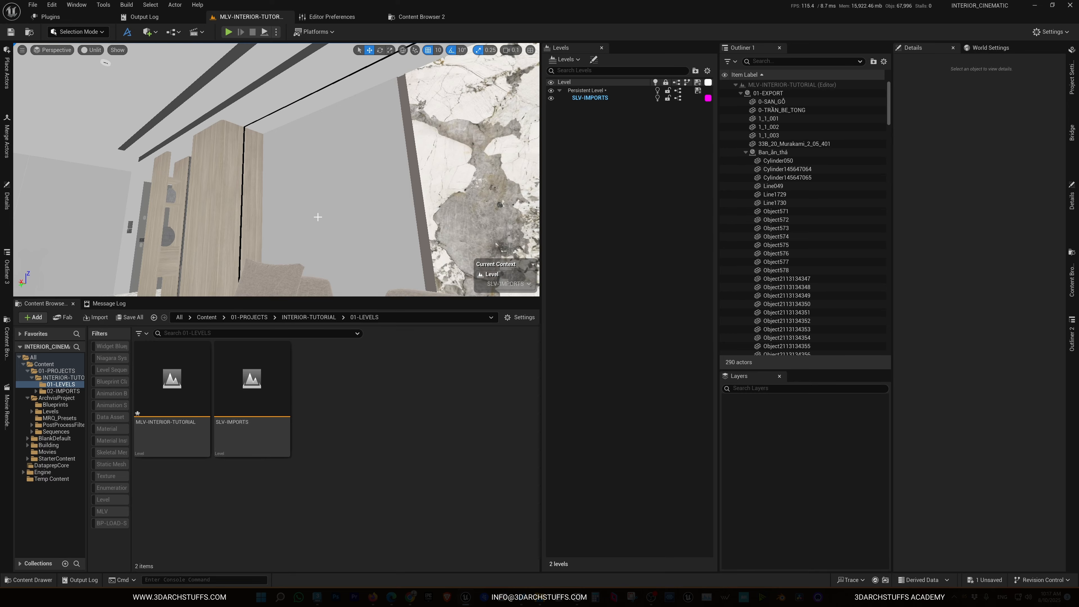
{"action": "key", "text": "1"}
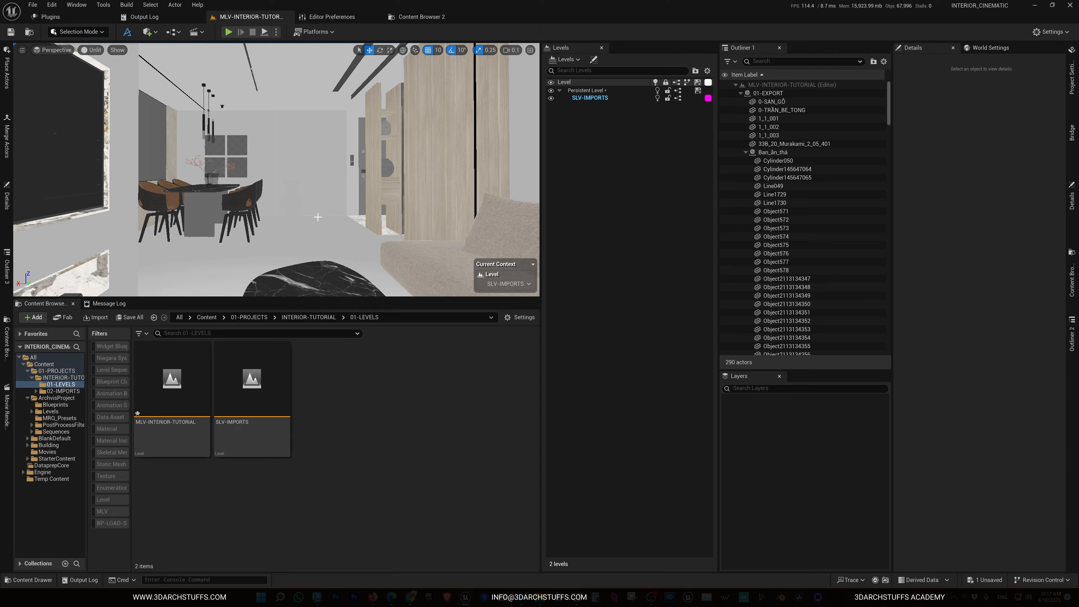
{"action": "key", "text": "w"}
{"action": "right_click_drag", "start_coordinate": [317, 217], "coordinate": [298, 187]}
{"action": "scroll", "coordinate": [318, 217], "scroll_direction": "up", "scroll_amount": 3}
{"action": "key", "text": "s"}
{"action": "scroll", "coordinate": [280, 190], "scroll_direction": "down", "scroll_amount": 2}
{"action": "key", "text": "w"}
{"action": "key", "text": "s"}
{"action": "key", "text": "w"}
{"action": "key", "text": "s"}
{"action": "scroll", "coordinate": [298, 186], "scroll_direction": "up", "scroll_amount": 1}
{"action": "key", "text": "w"}
{"action": "key", "text": "a"}
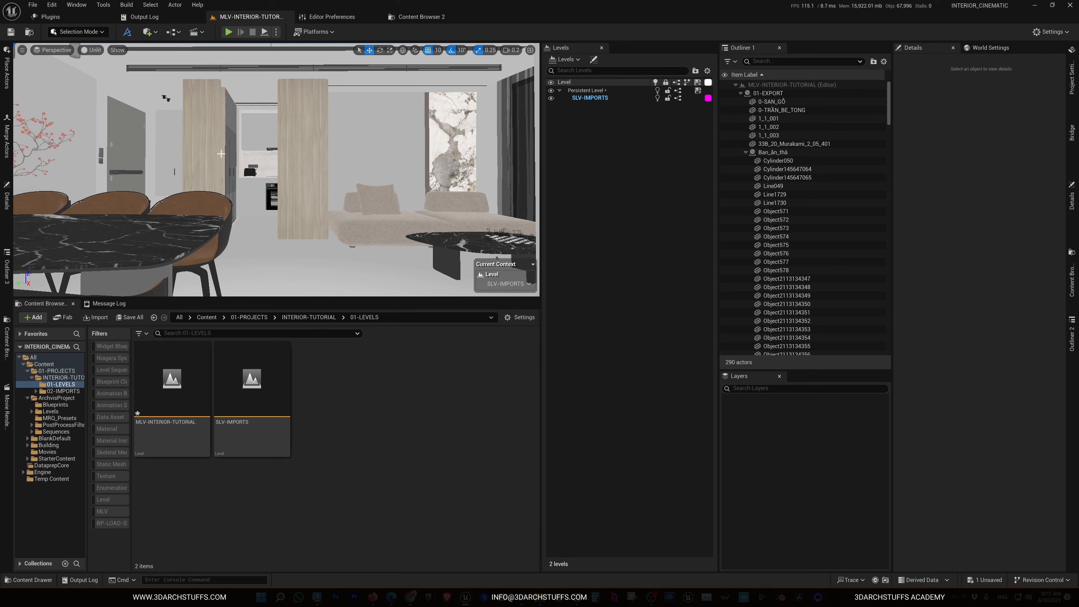
{"action": "key", "text": "ctrl+2"}
Frame a close view of the dining chairs and table and save it as camera bookmark 4
{"action": "key", "text": "w"}
{"action": "scroll", "coordinate": [221, 154], "scroll_direction": "up", "scroll_amount": 1}
{"action": "right_click_drag", "start_coordinate": [221, 153], "coordinate": [291, 154]}
{"action": "key", "text": "s"}
{"action": "scroll", "coordinate": [289, 153], "scroll_direction": "down", "scroll_amount": 3}
{"action": "key", "text": "d"}
{"action": "key", "text": "d"}
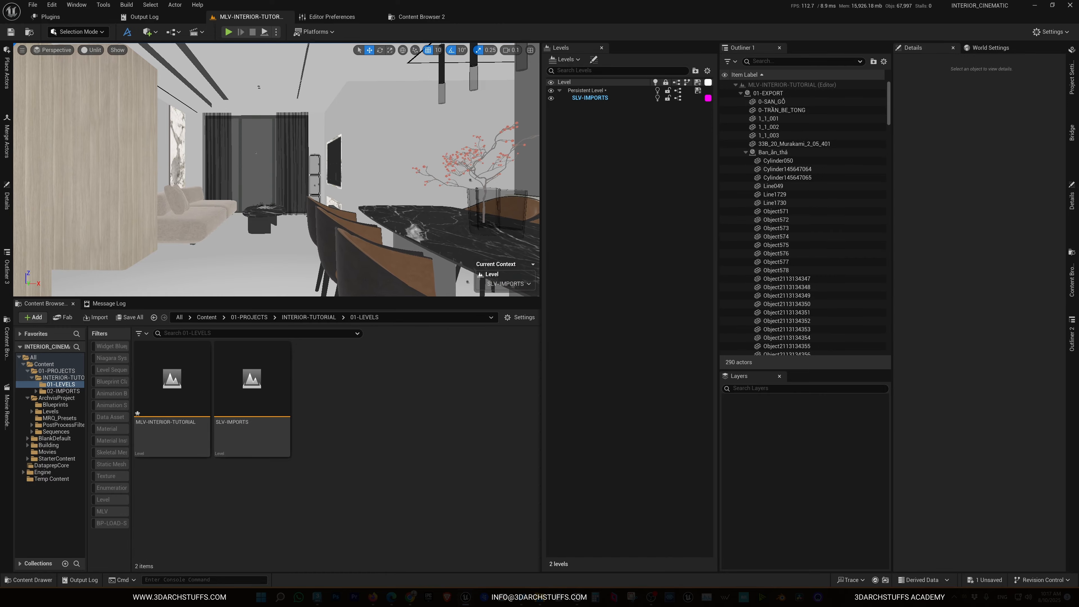
{"action": "key", "text": "ctrl"}
{"action": "right_click_drag", "start_coordinate": [286, 181], "coordinate": [260, 170]}
{"action": "scroll", "coordinate": [285, 181], "scroll_direction": "up", "scroll_amount": 3}
{"action": "scroll", "coordinate": [285, 181], "scroll_direction": "down", "scroll_amount": 1}
{"action": "key", "text": "ctrl+4"}
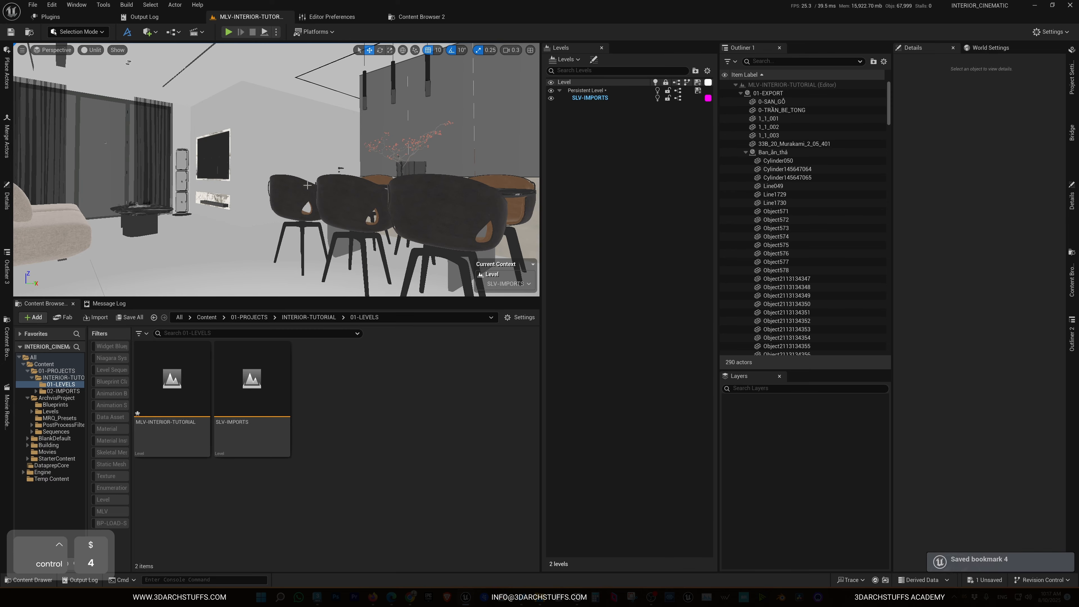